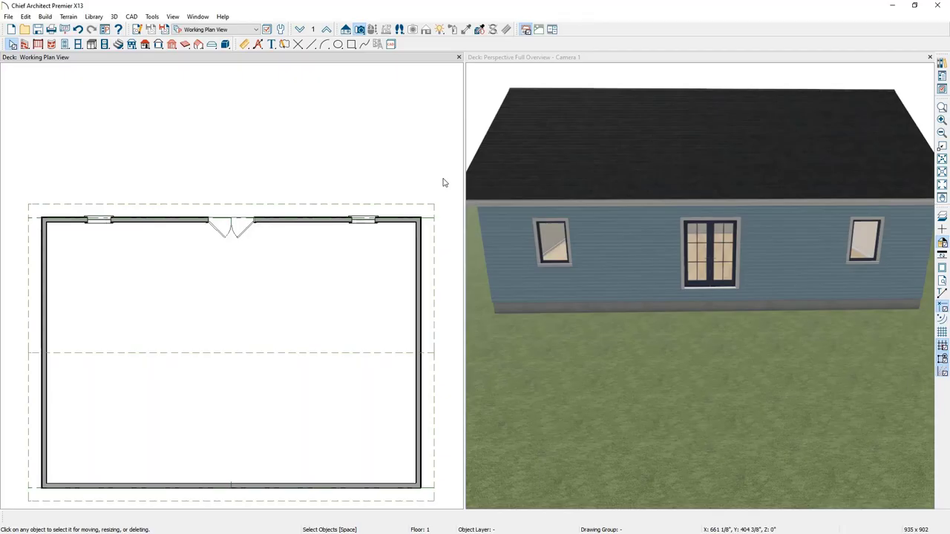
# Draw straight deck railings from the rear wall at the double doors, forming a 20'-1" × 10'-5" deck
pyautogui.click(54, 18)
pyautogui.moveTo(65, 42)
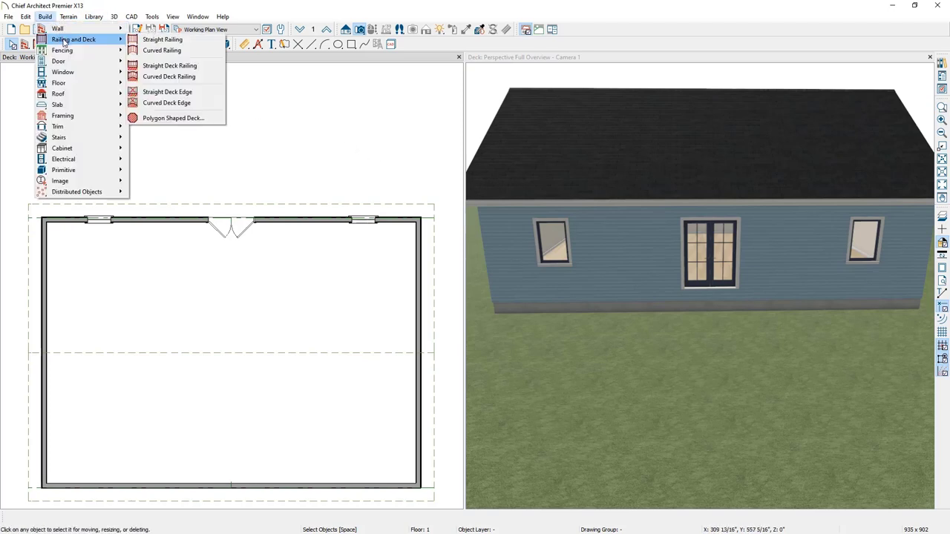
pyautogui.click(197, 67)
pyautogui.moveTo(136, 218); pyautogui.dragTo(137, 123)
pyautogui.moveTo(137, 124)
pyautogui.mouseDown()
pyautogui.moveTo(316, 112)
pyautogui.moveTo(311, 215)
pyautogui.mouseUp()
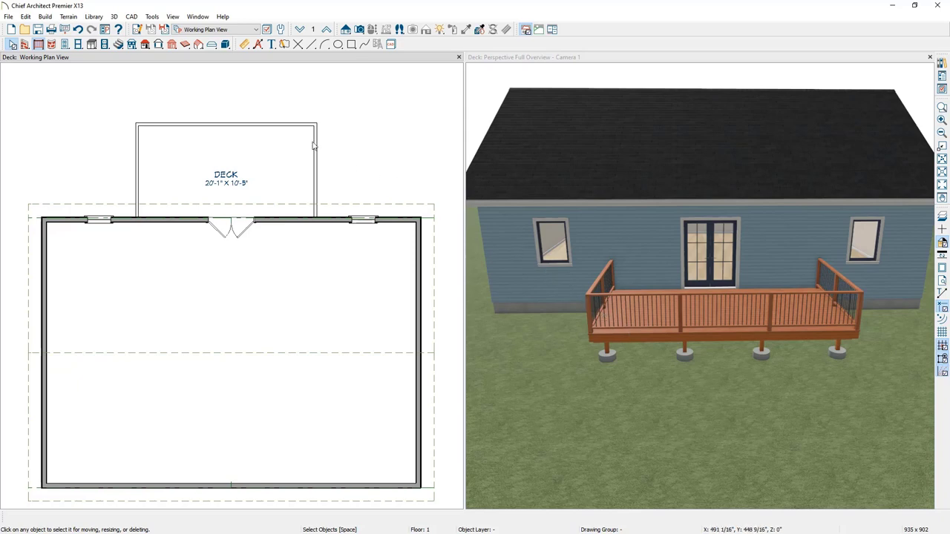
pyautogui.click(172, 16)
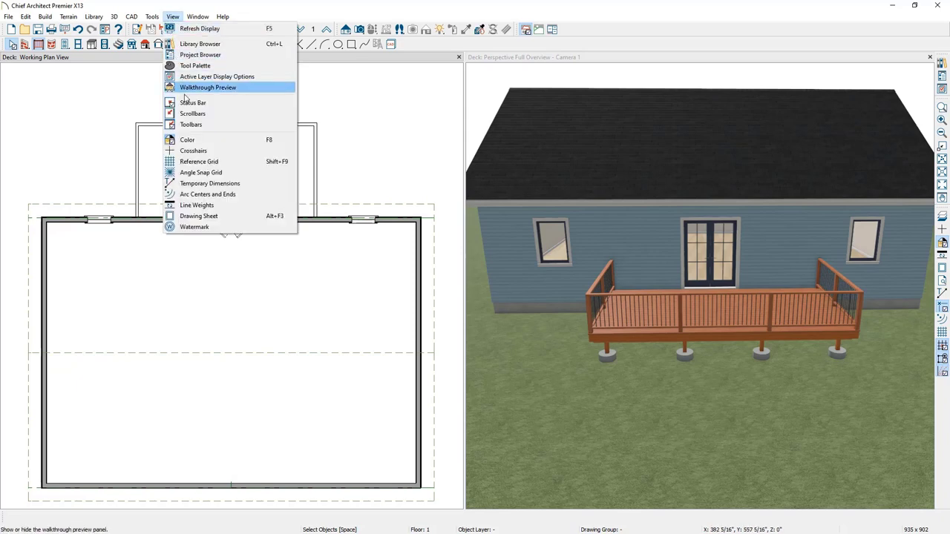
# Turn on temporary dimensions and set the deck's depth to 12'
pyautogui.click(197, 185)
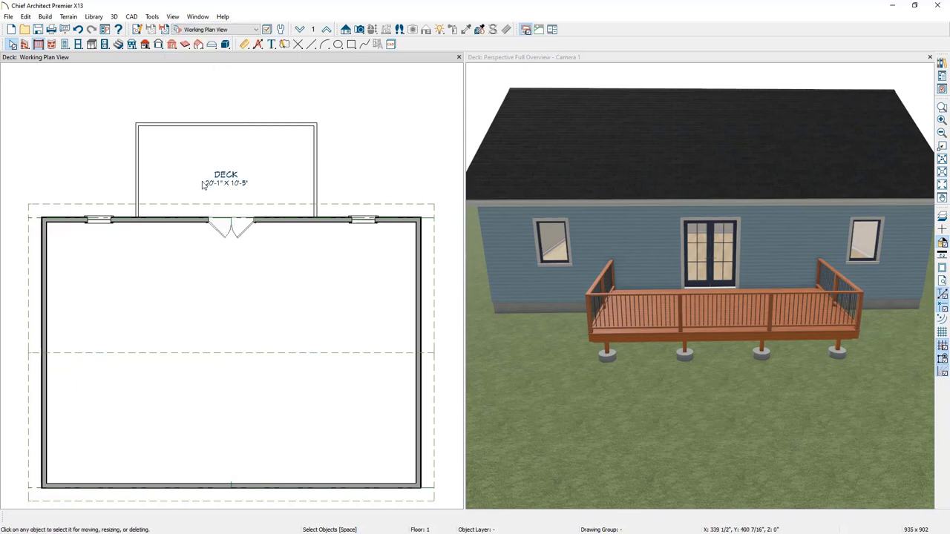
pyautogui.click(297, 132)
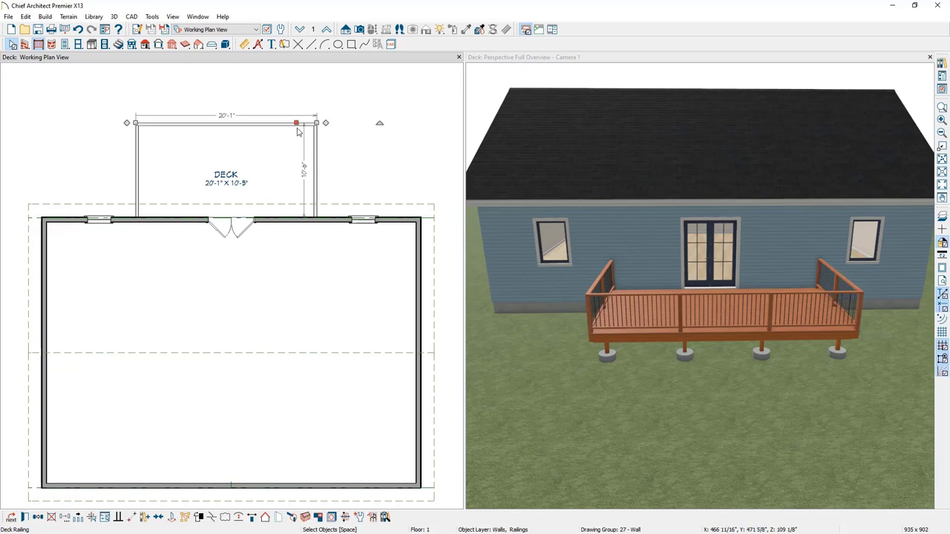
pyautogui.click(304, 181)
pyautogui.write('12')
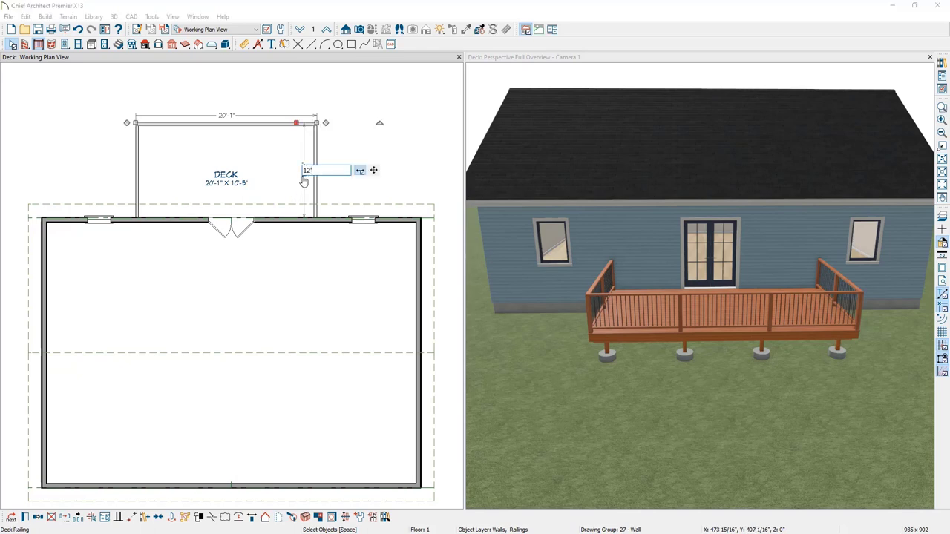
pyautogui.press('Return')
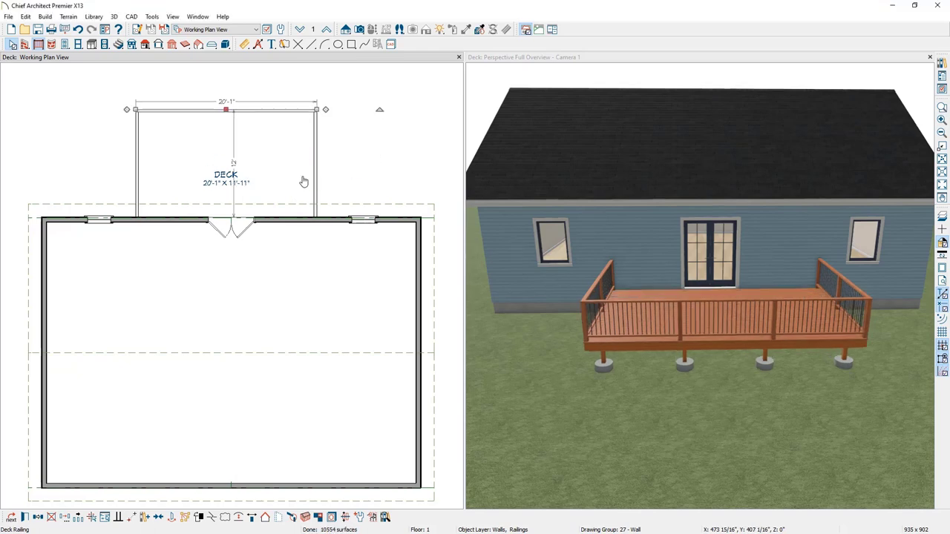
# Change the deck's width from 20'-1" to 15'
pyautogui.click(137, 164)
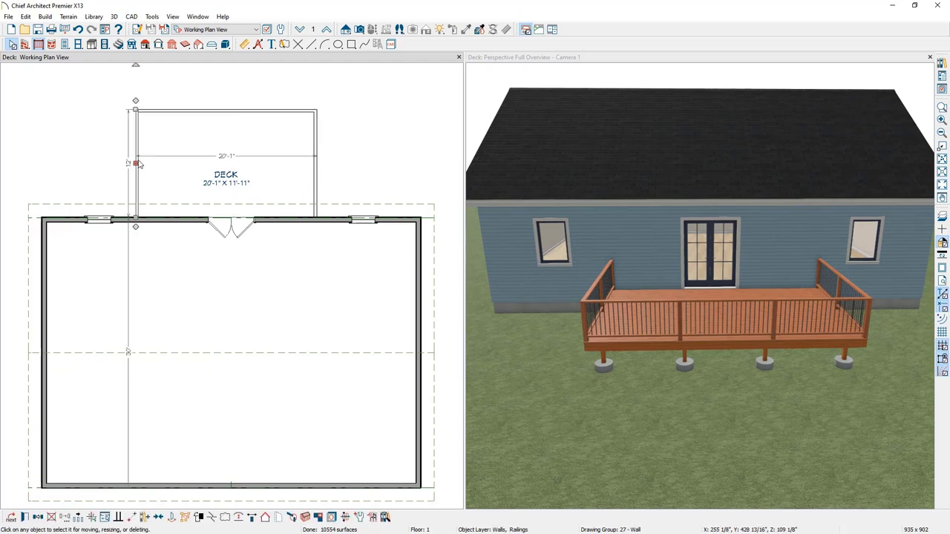
pyautogui.click(224, 156)
pyautogui.write('15')
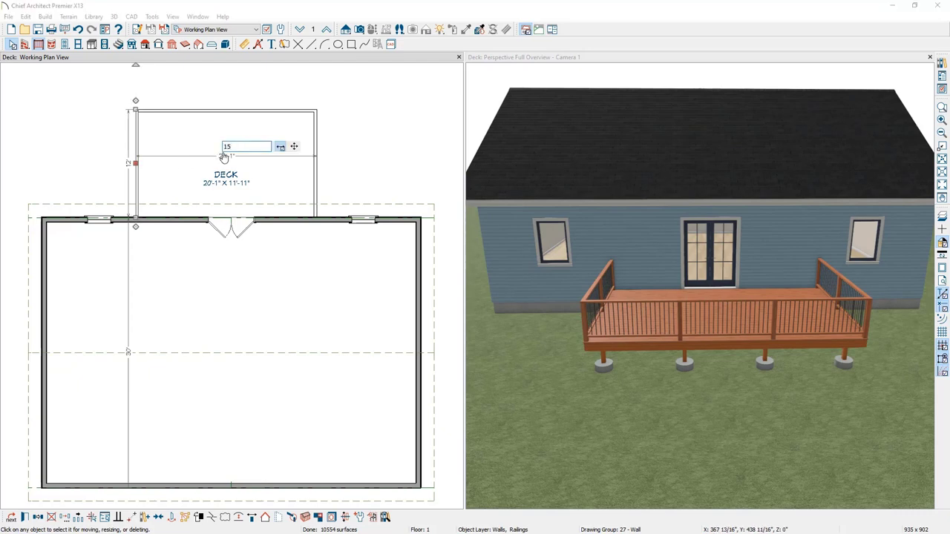
pyautogui.press('Return')
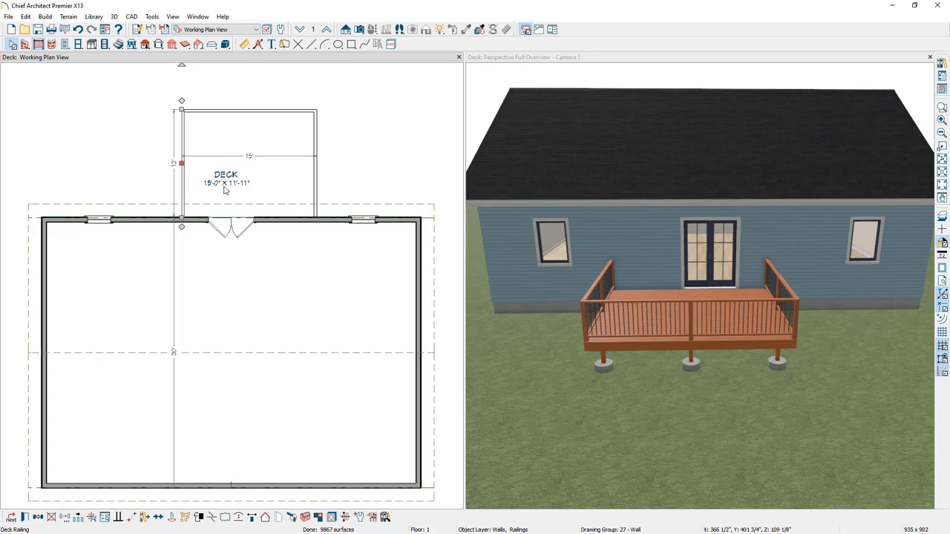
pyautogui.click(252, 113)
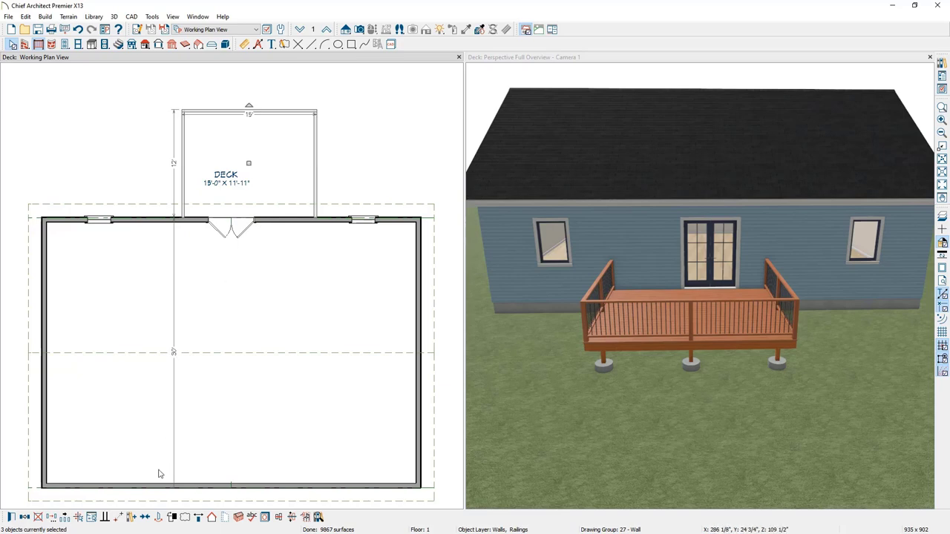
# Centre the deck railing on the double doors using the rear wall, then hide temporary dimensions
pyautogui.click(147, 522)
pyautogui.click(159, 477)
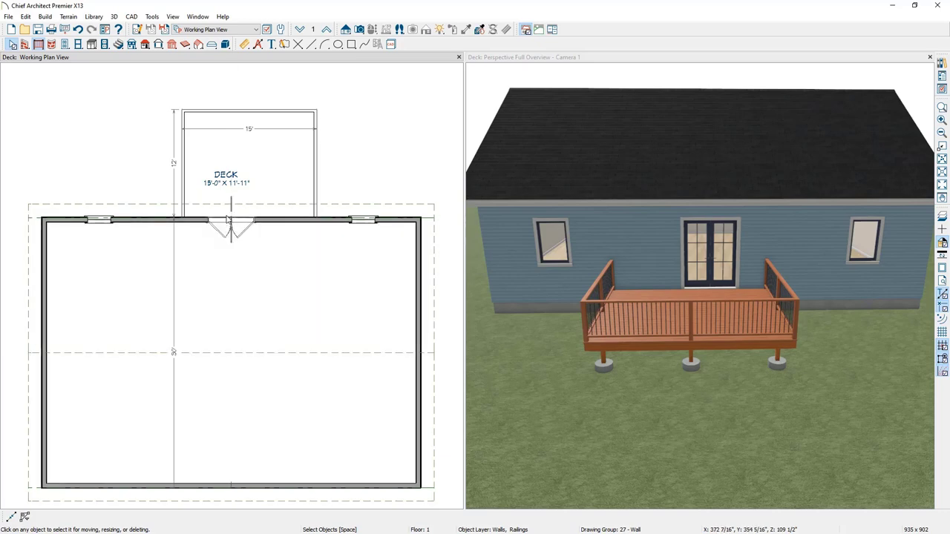
pyautogui.click(227, 220)
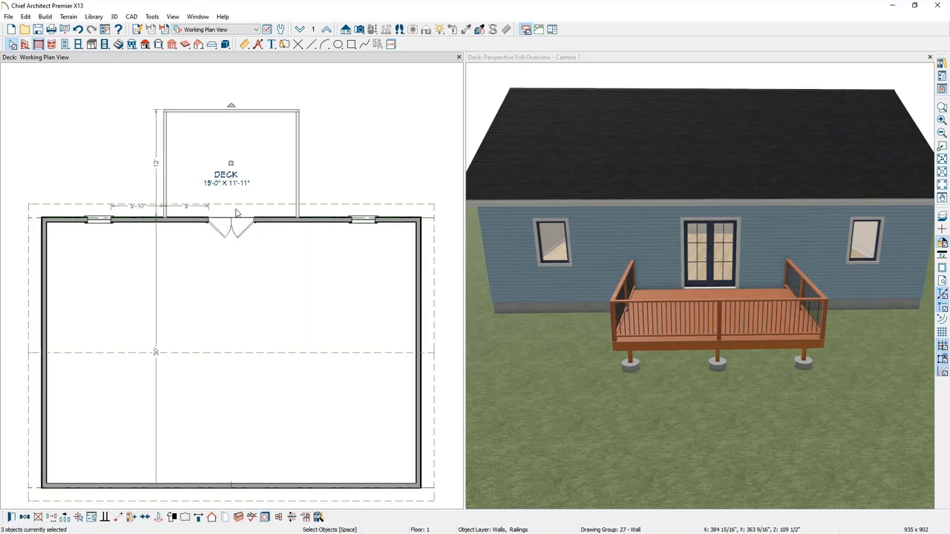
pyautogui.press('Escape')
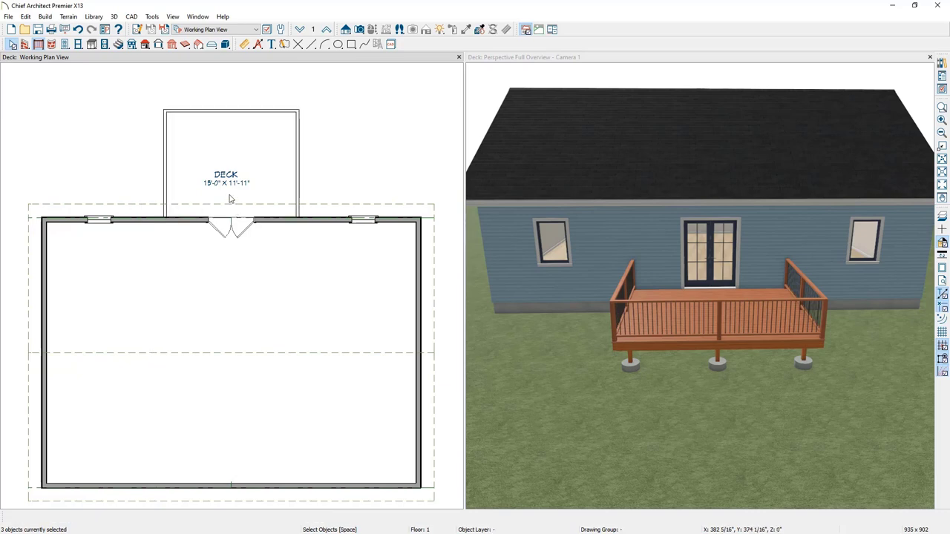
pyautogui.click(174, 16)
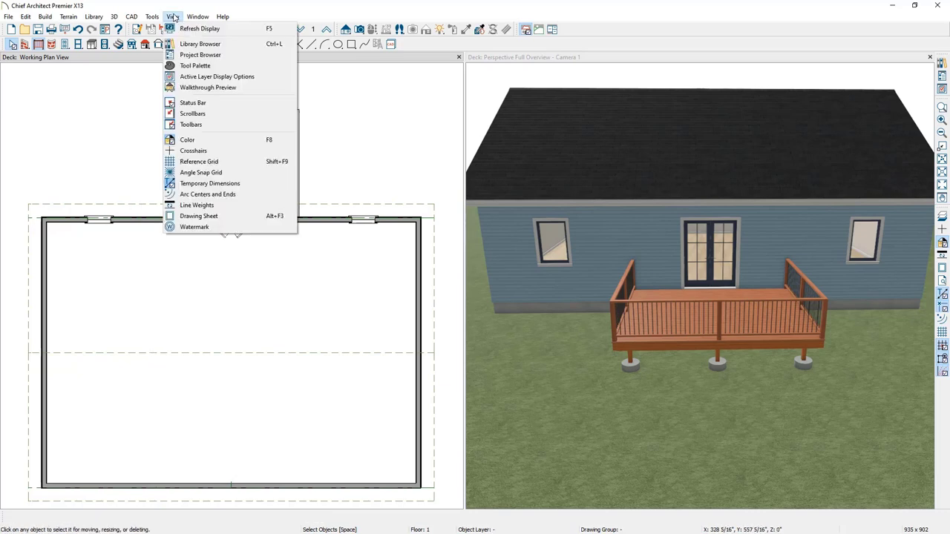
pyautogui.click(234, 185)
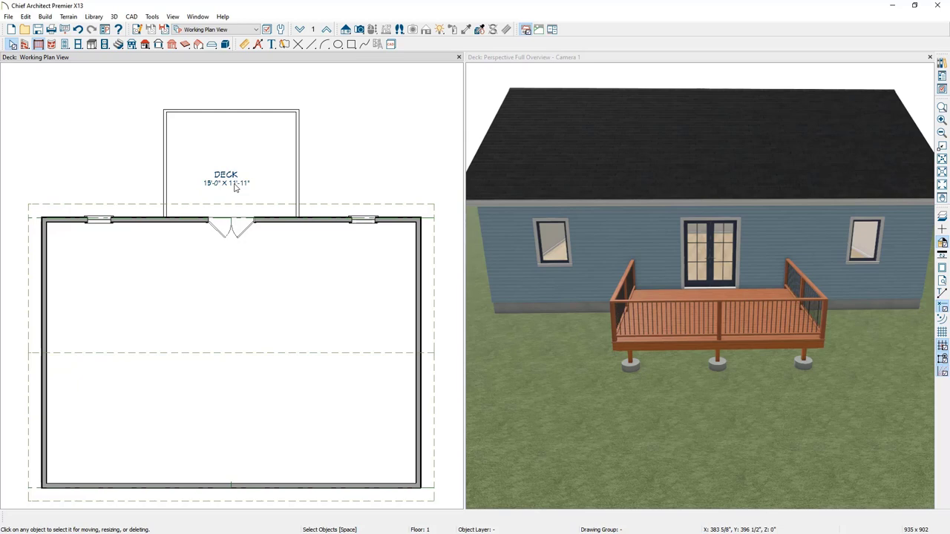
pyautogui.click(46, 16)
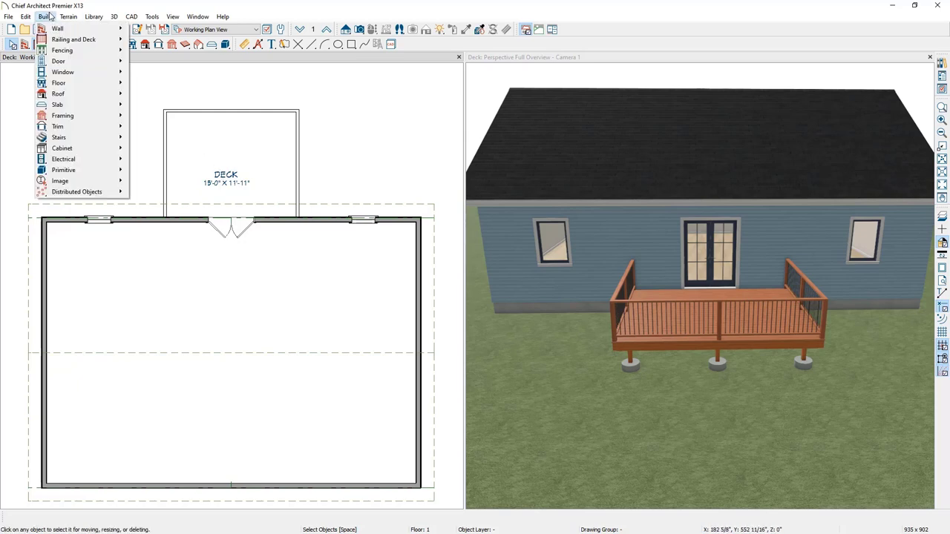
pyautogui.moveTo(84, 94)
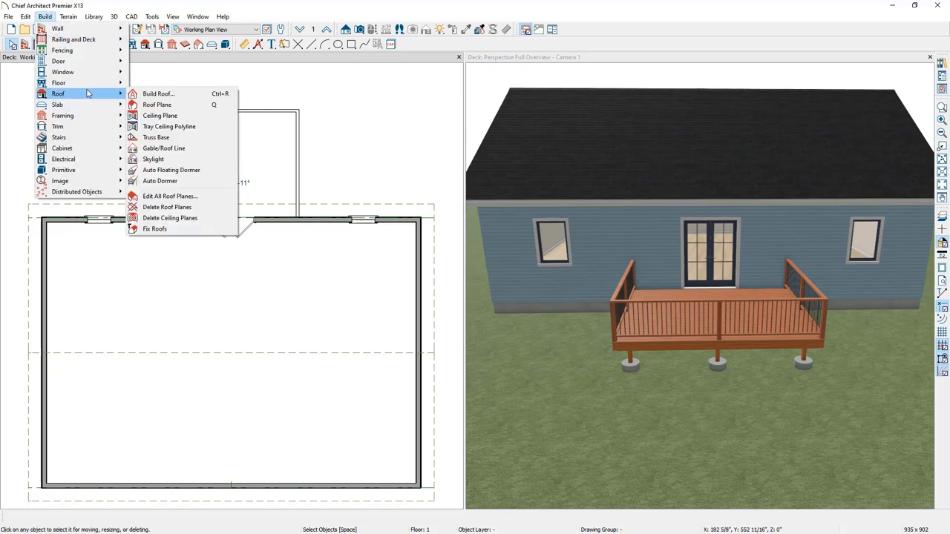
pyautogui.click(183, 97)
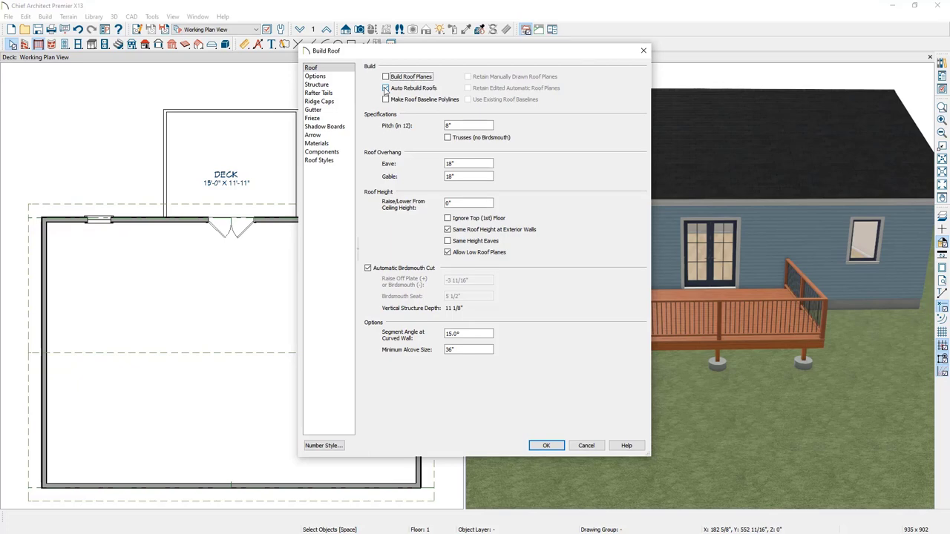
pyautogui.click(586, 445)
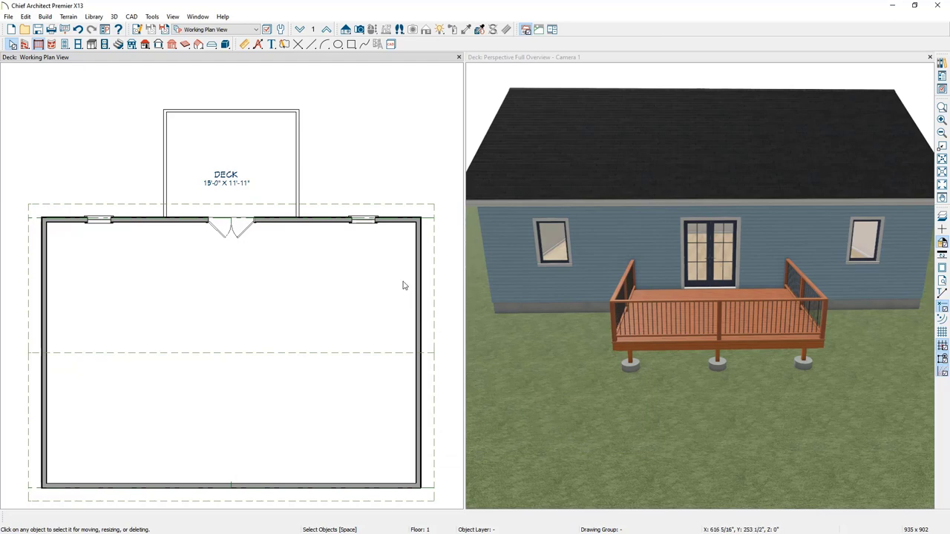
# Enable Roof Over This Room in the deck room's Structure settings to build a hipped roof
pyautogui.click(263, 168)
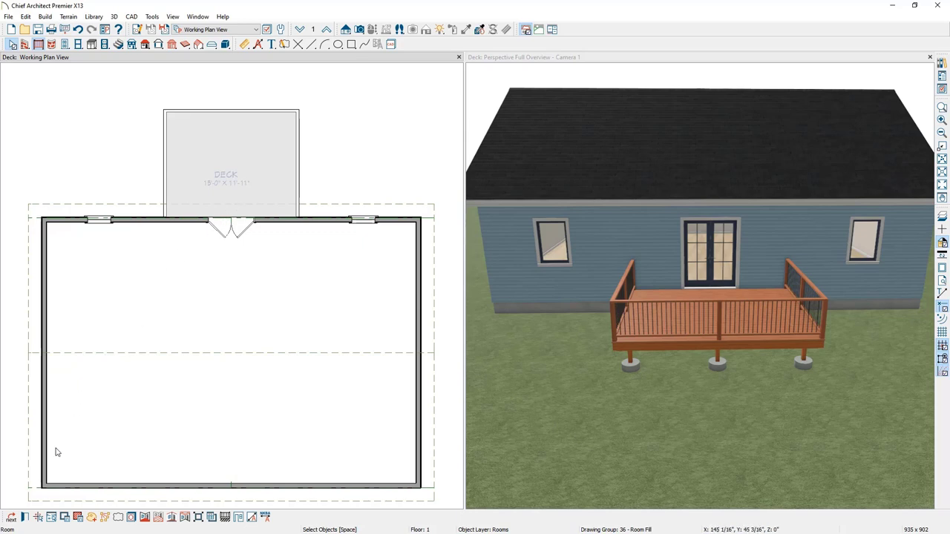
pyautogui.click(24, 518)
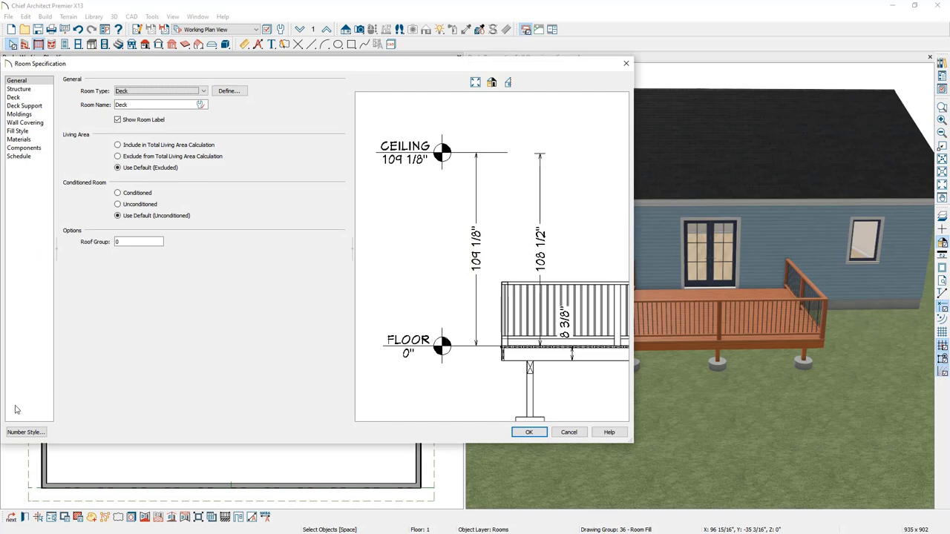
pyautogui.click(33, 90)
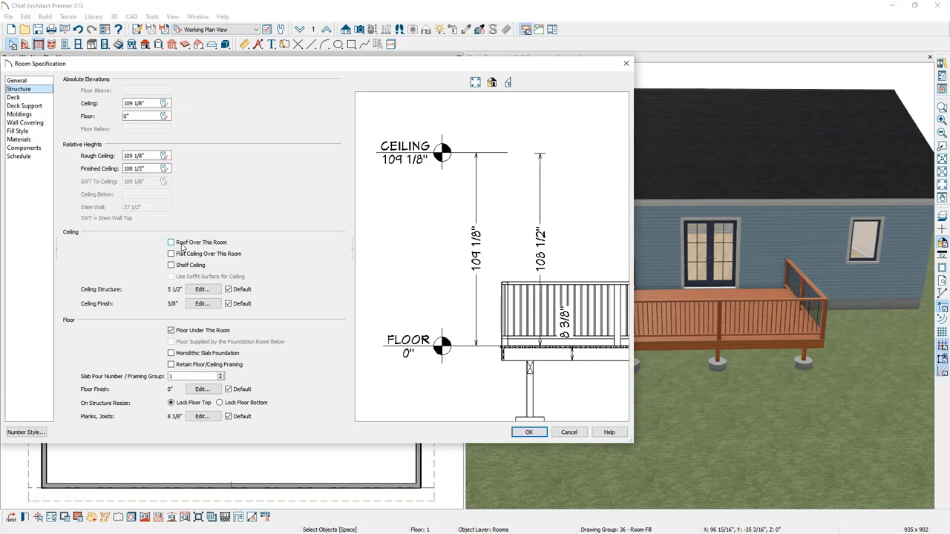
pyautogui.click(182, 247)
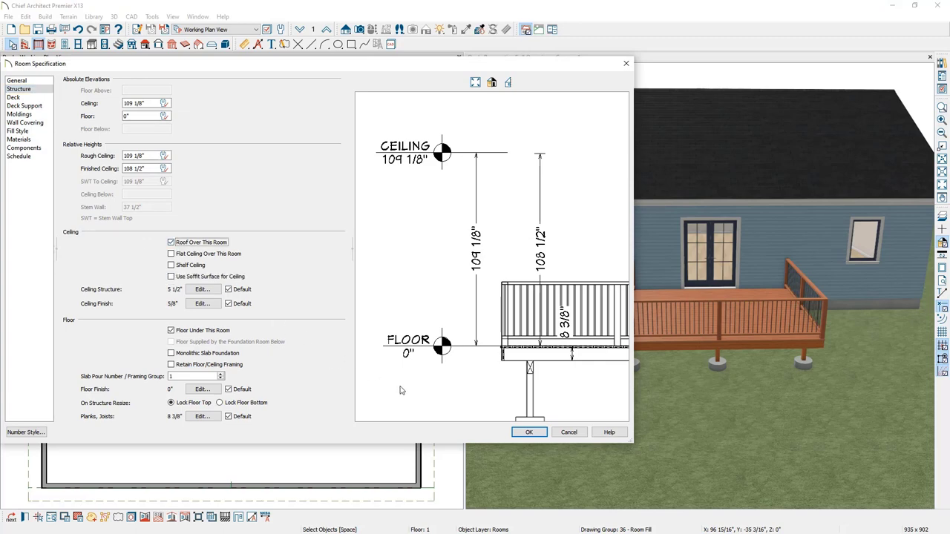
pyautogui.click(517, 432)
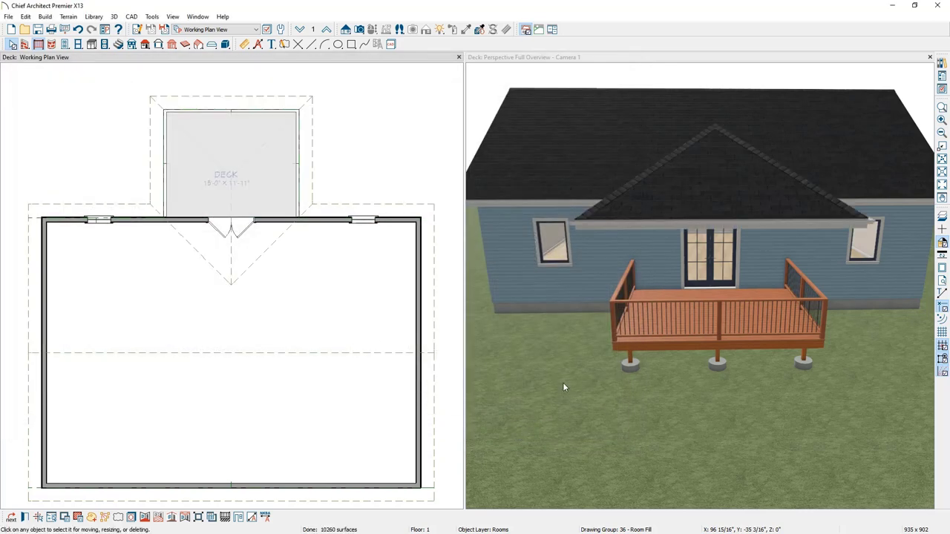
# Orbit the 3D view to check the deck roof, then select the deck's outer edge in the floor plan
pyautogui.moveTo(675, 256); pyautogui.dragTo(707, 279, button='middle')
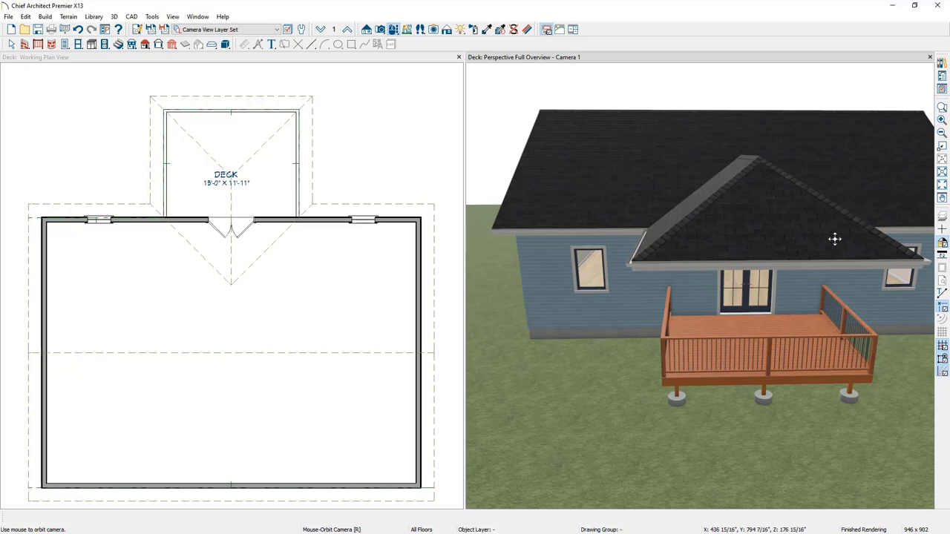
pyautogui.click(360, 150)
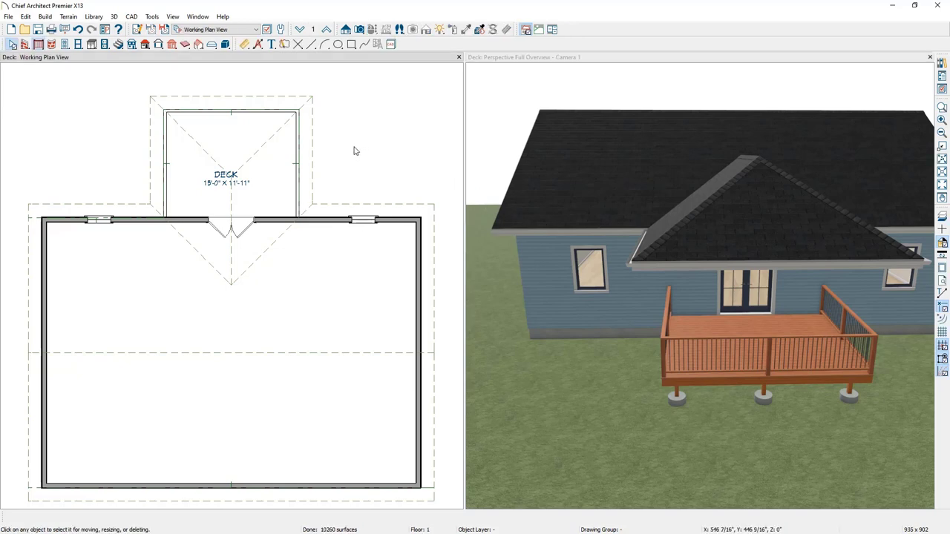
pyautogui.click(298, 146)
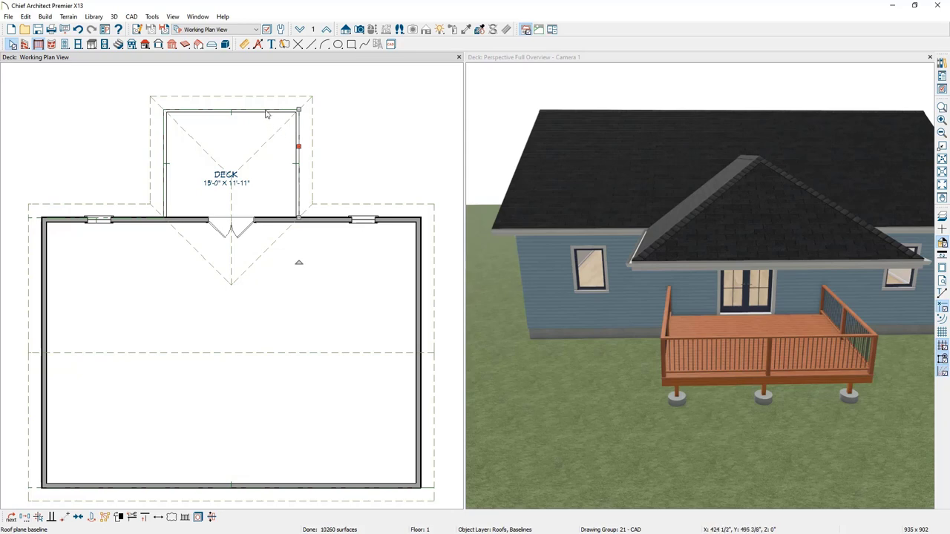
# Set the roof pitch on all three deck railings to 6 in 12
pyautogui.click(299, 121)
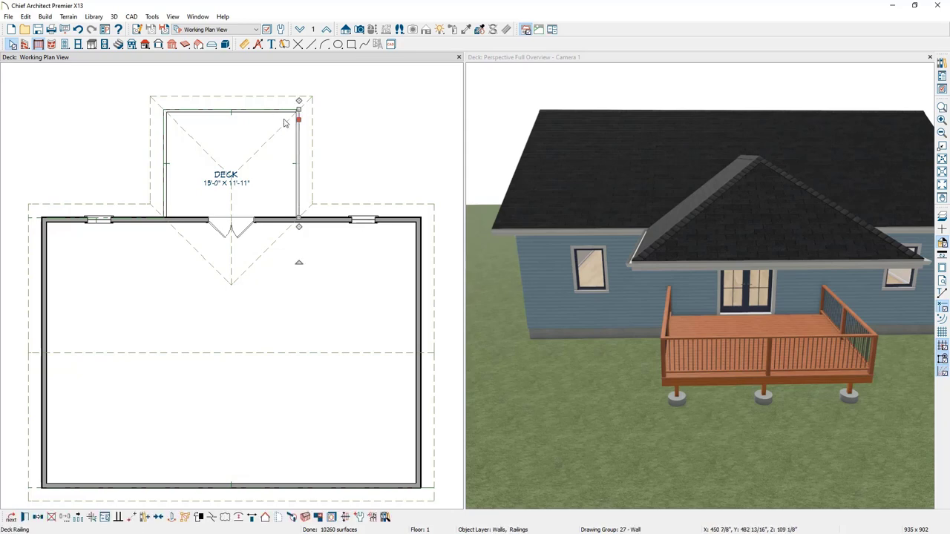
pyautogui.click(276, 116)
pyautogui.click(168, 148)
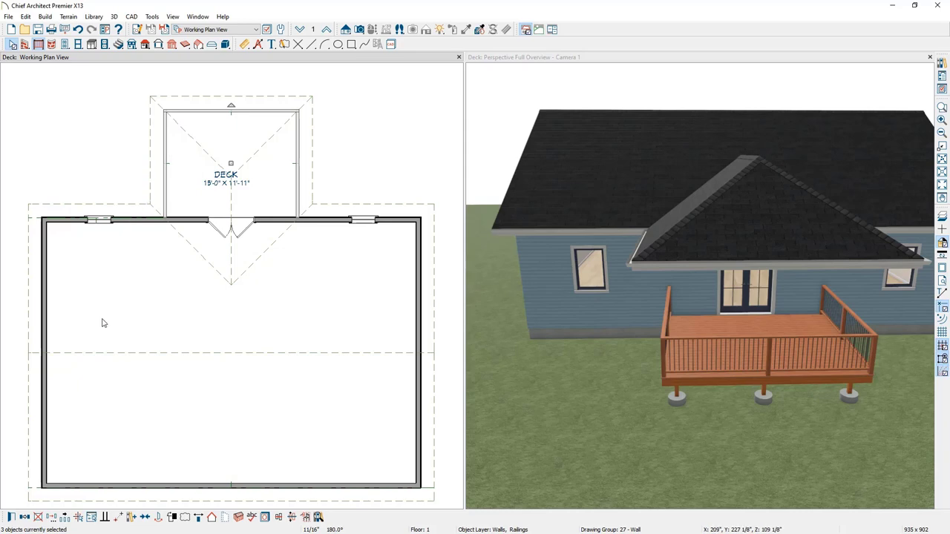
pyautogui.click(11, 518)
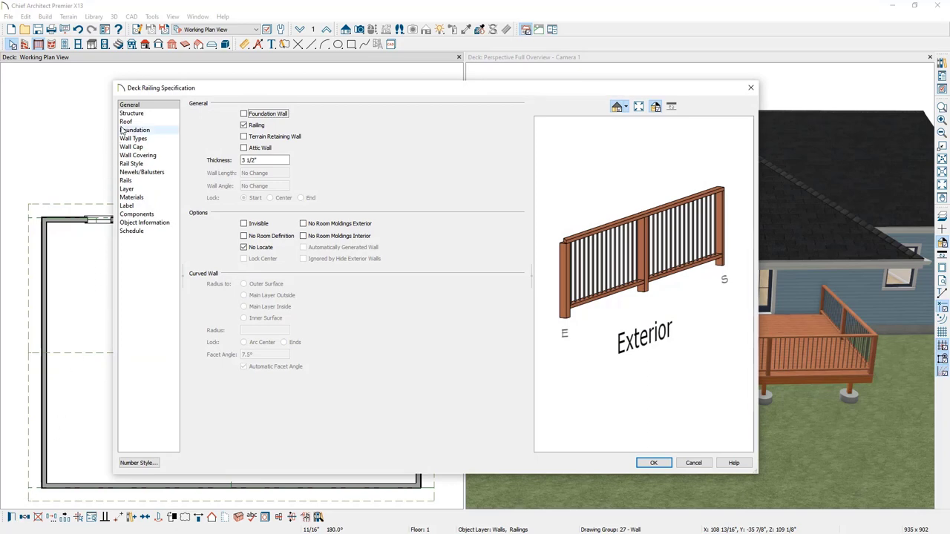
pyautogui.click(127, 122)
pyautogui.doubleClick(263, 211)
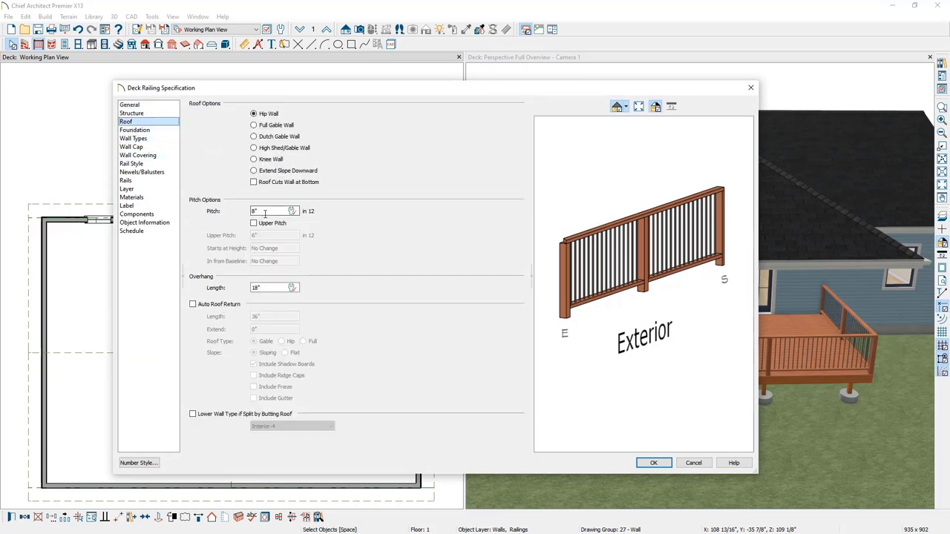
pyautogui.write('6')
pyautogui.click(643, 462)
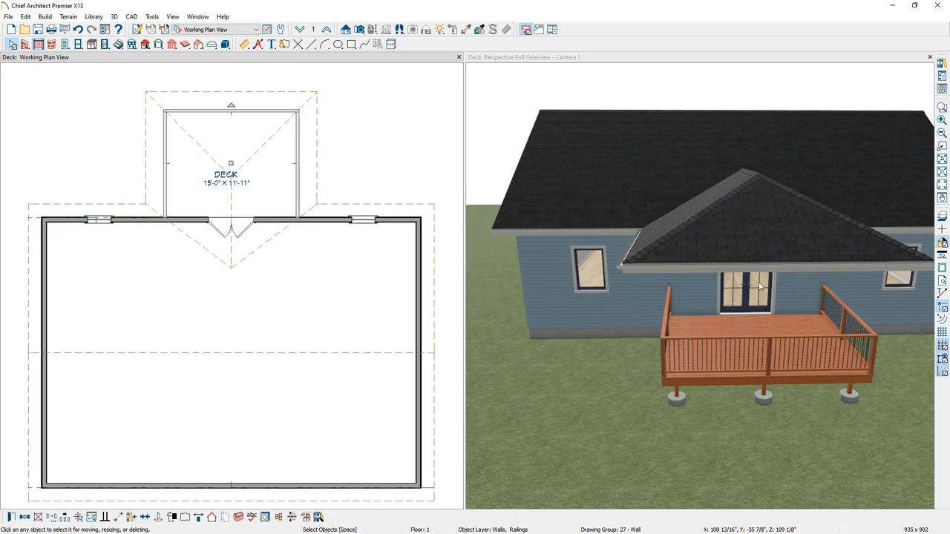
# Select the deck railing wall in the 3D view
pyautogui.click(765, 343)
pyautogui.press('space')
pyautogui.click(765, 343)
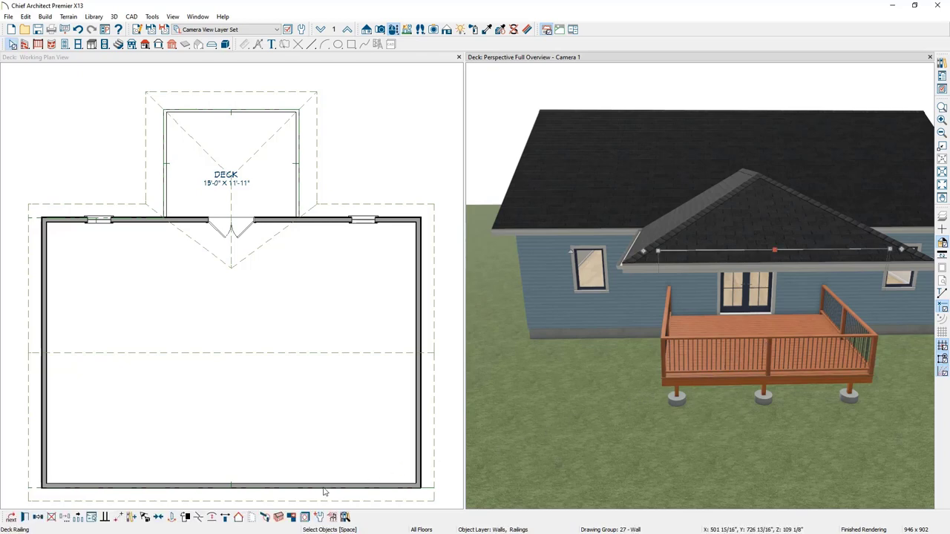
# Make the front deck railing a gable wall, then orbit and zoom to face the rear gable
pyautogui.click(251, 519)
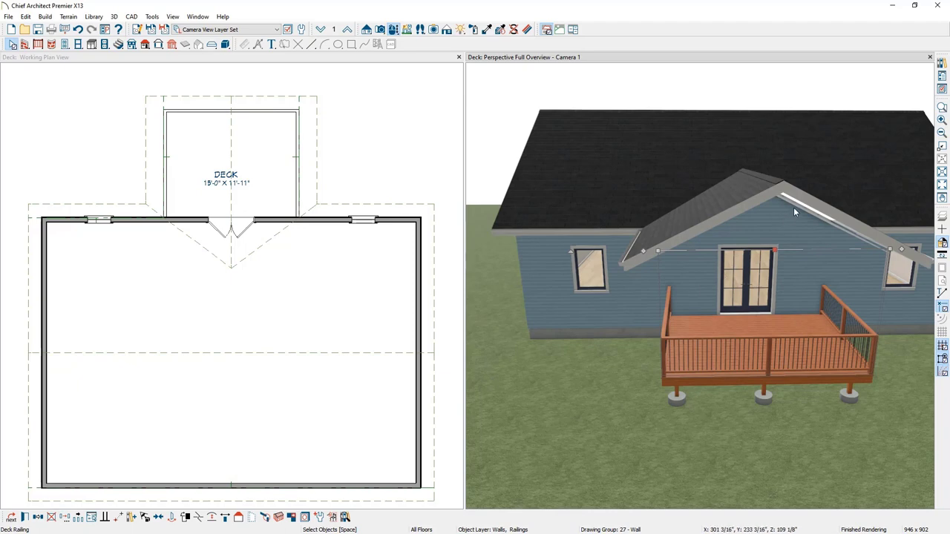
pyautogui.press('Escape')
pyautogui.moveTo(794, 207); pyautogui.dragTo(733, 170, button='middle')
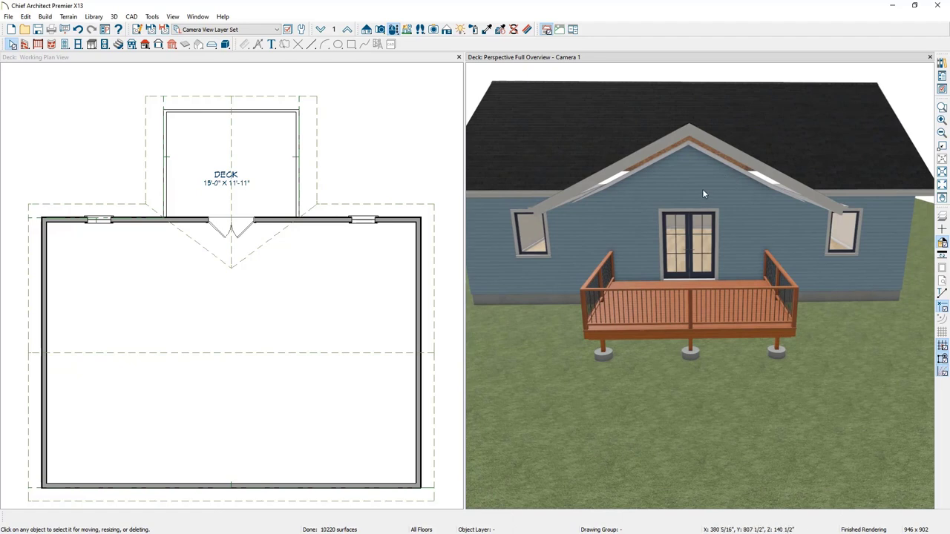
pyautogui.scroll(2, 701, 189)
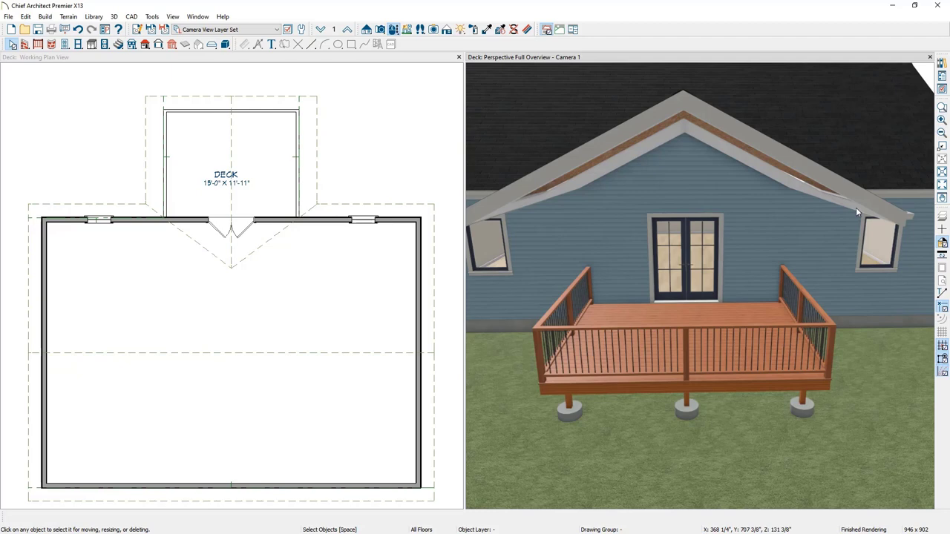
# Turn on Use Soffit Surface for Ceiling in the deck room's Structure settings
pyautogui.click(749, 306)
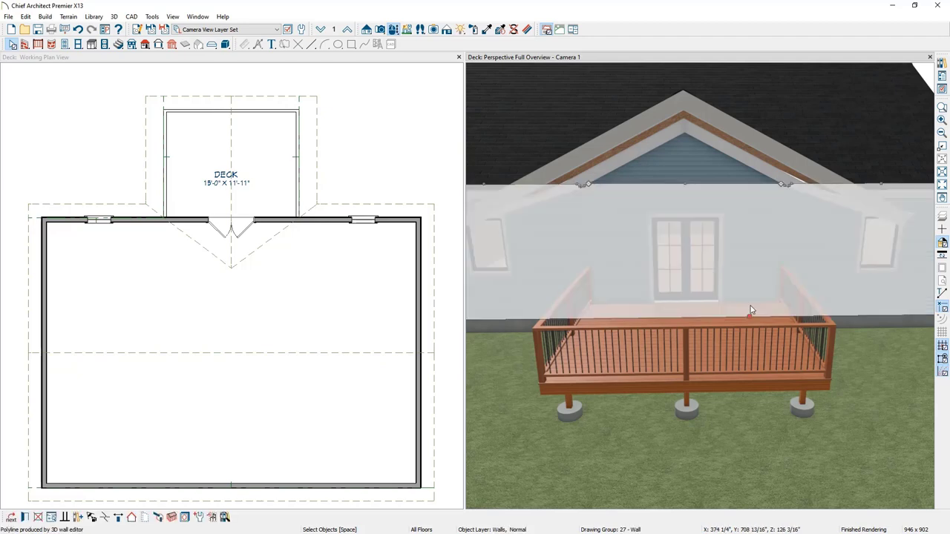
pyautogui.press('Escape')
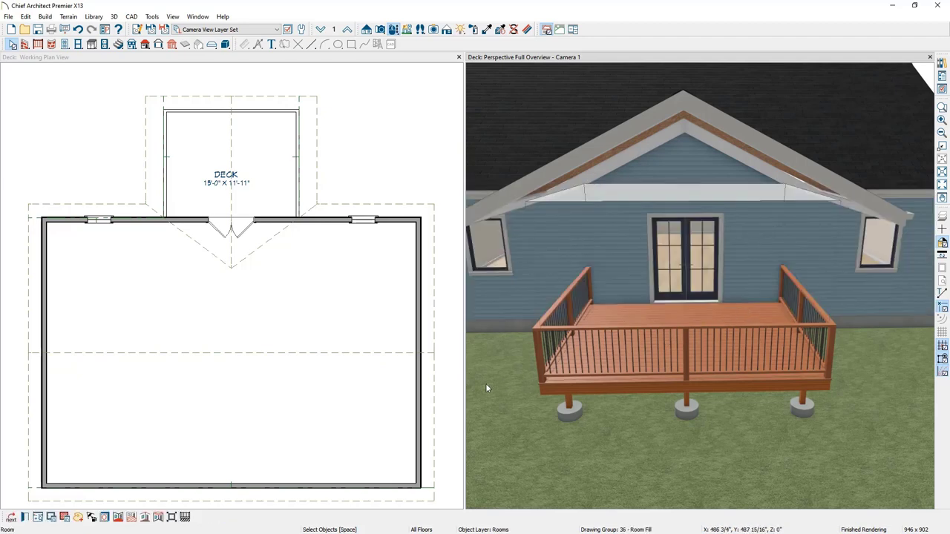
pyautogui.click(26, 517)
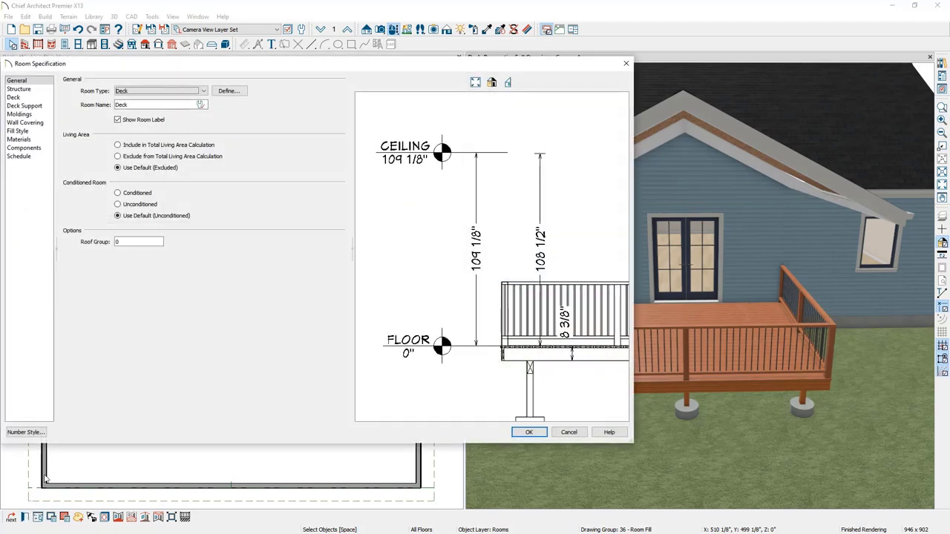
pyautogui.click(46, 92)
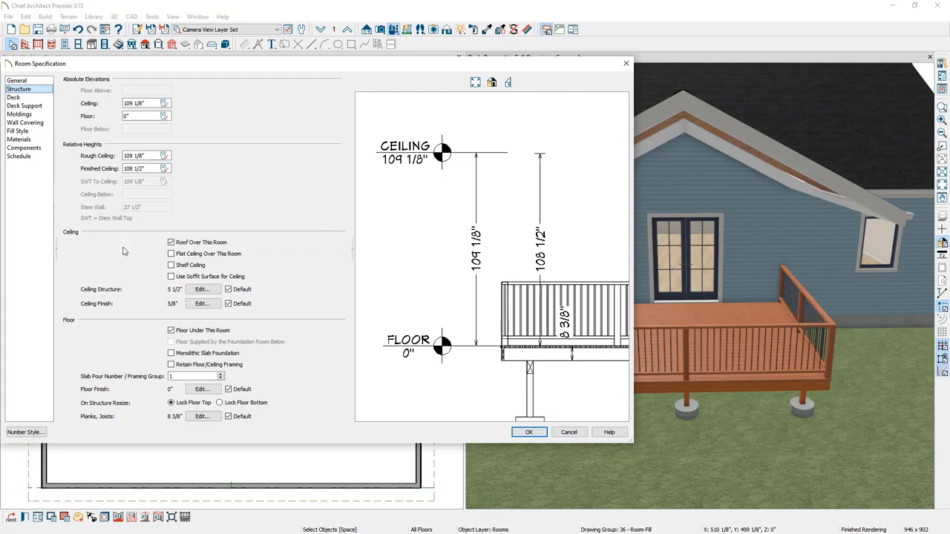
pyautogui.click(171, 276)
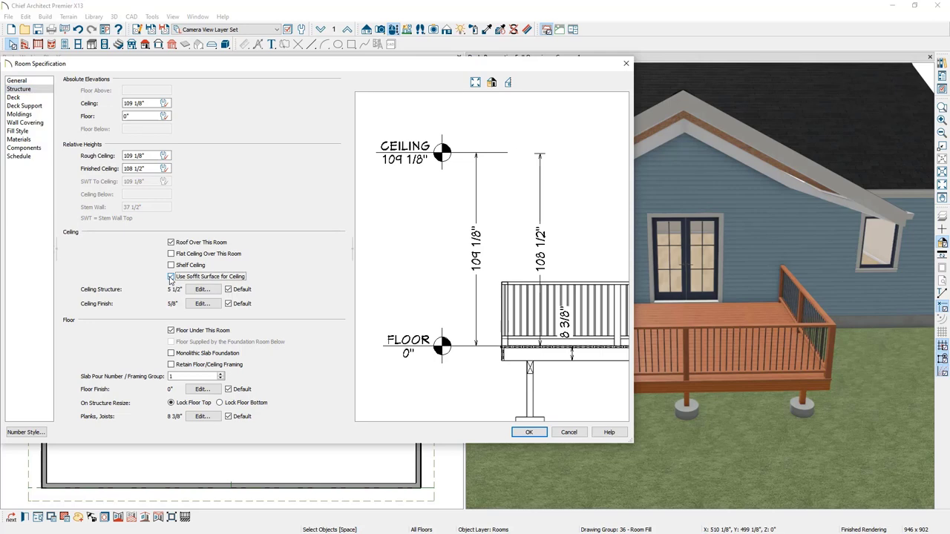
pyautogui.click(515, 435)
pyautogui.moveTo(519, 427); pyautogui.dragTo(547, 394)
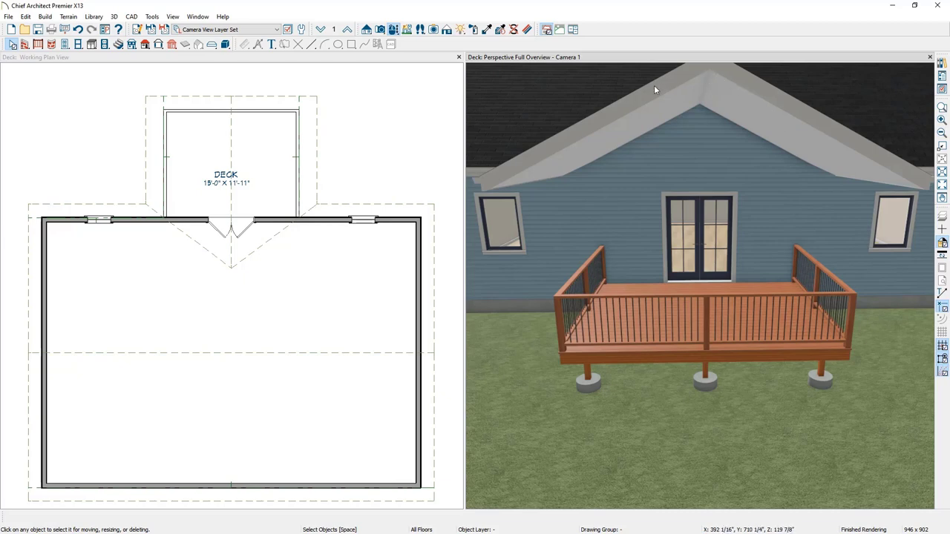
pyautogui.click(403, 110)
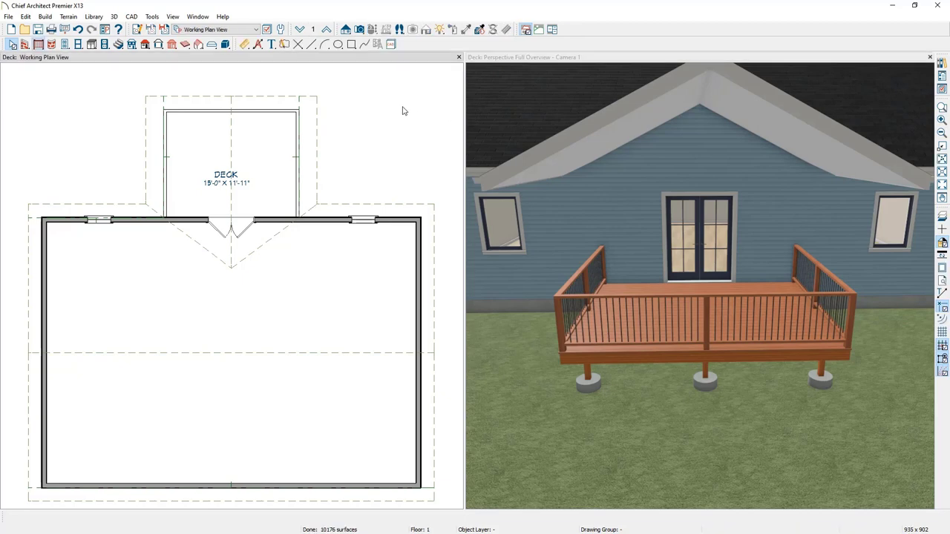
# Go up to Floor 2 and turn on Reference Display to show Floor 1 beneath
pyautogui.click(328, 29)
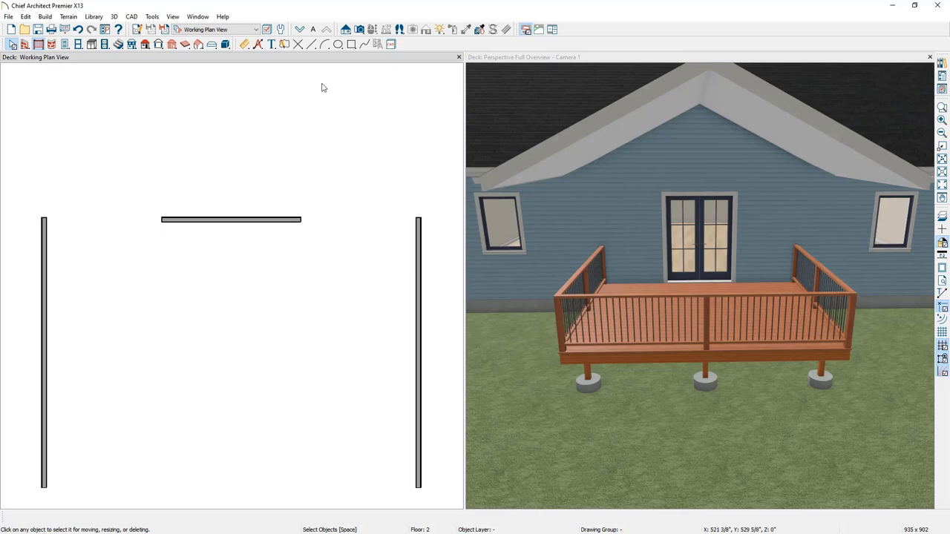
pyautogui.click(152, 16)
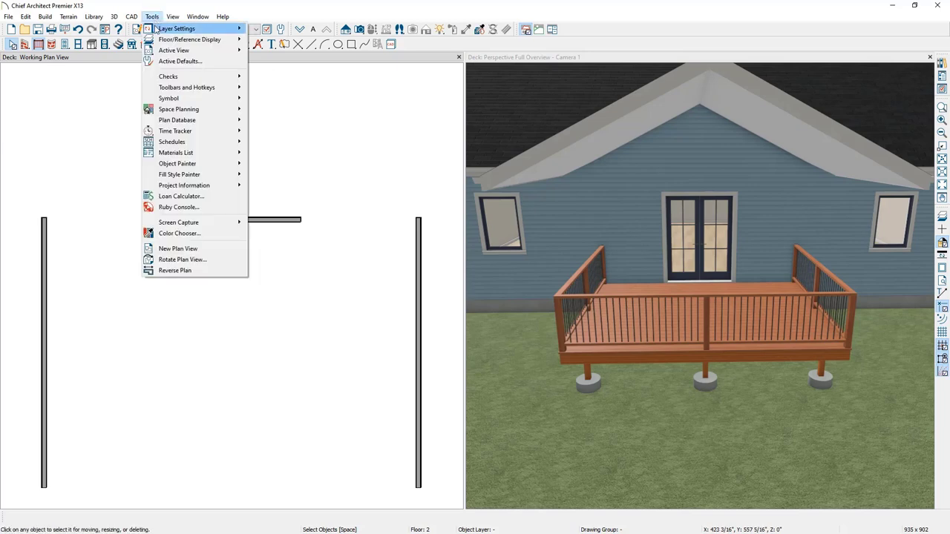
pyautogui.moveTo(159, 39)
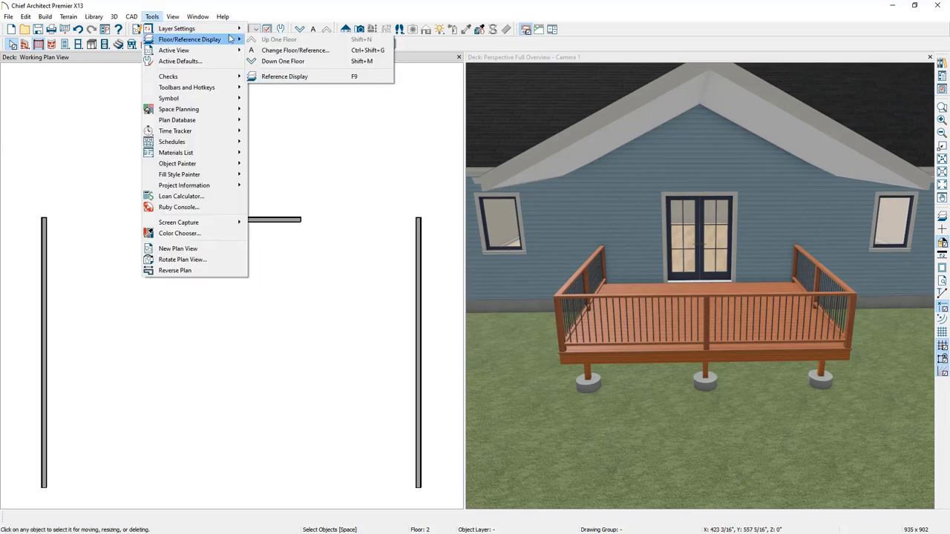
pyautogui.click(315, 78)
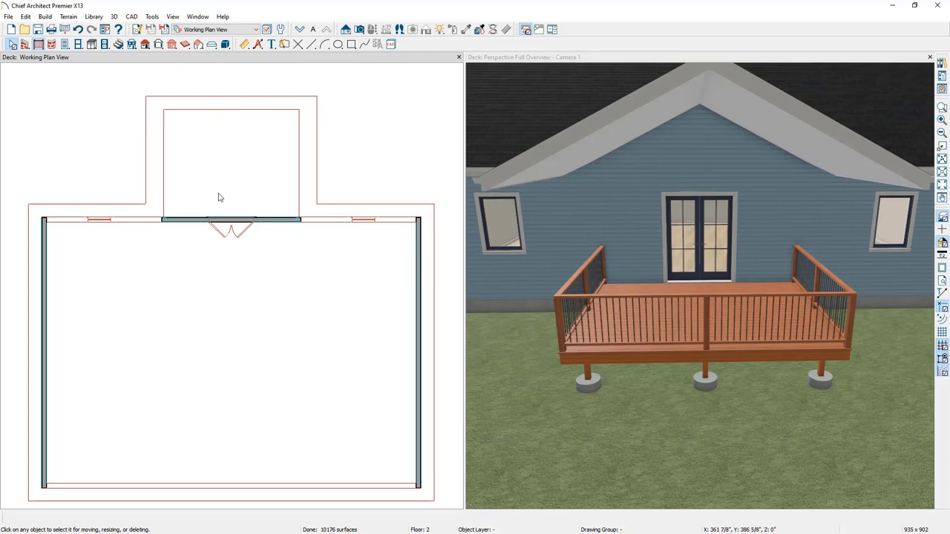
# Copy the attic wall above the deck and drag its ends to the deck edges, about 17' long
pyautogui.click(218, 220)
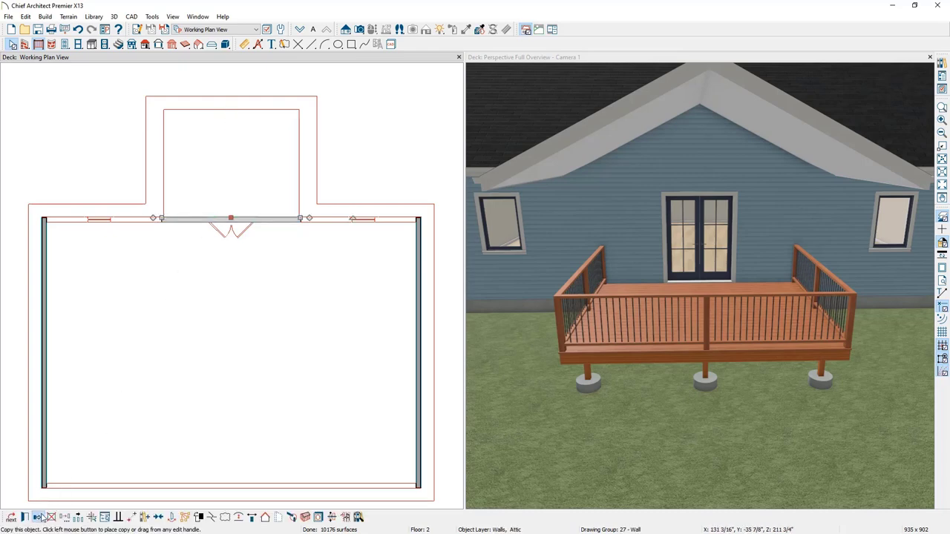
pyautogui.press('Escape')
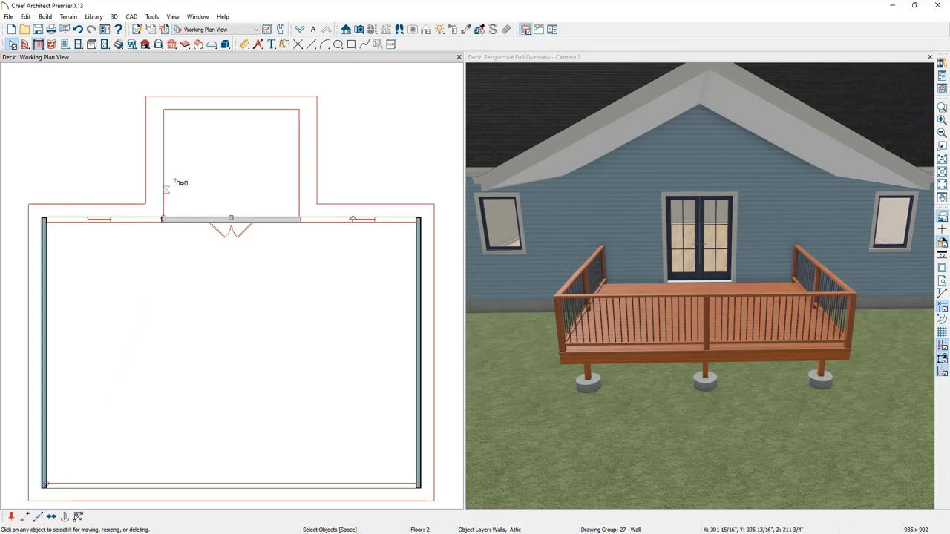
pyautogui.click(206, 114)
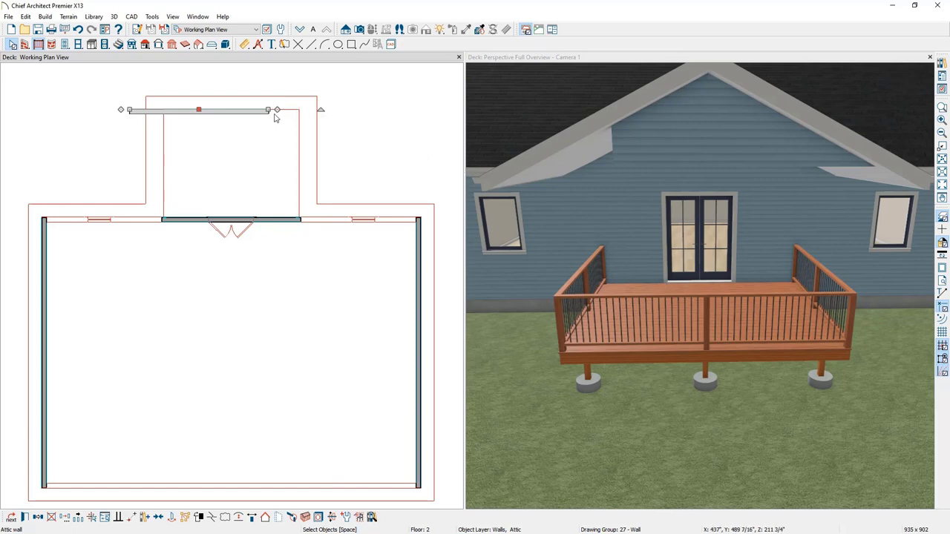
pyautogui.moveTo(277, 109); pyautogui.dragTo(297, 109)
pyautogui.moveTo(132, 110); pyautogui.dragTo(161, 110)
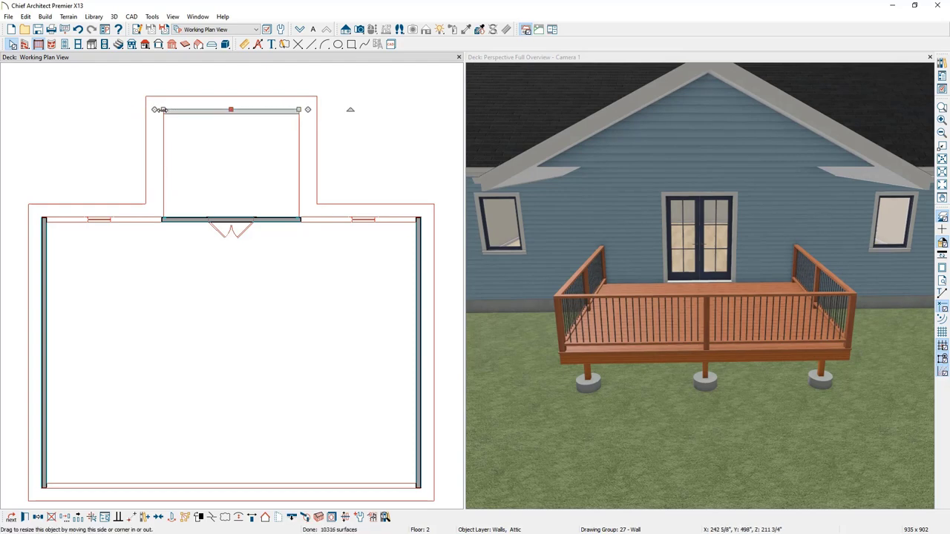
pyautogui.click(500, 59)
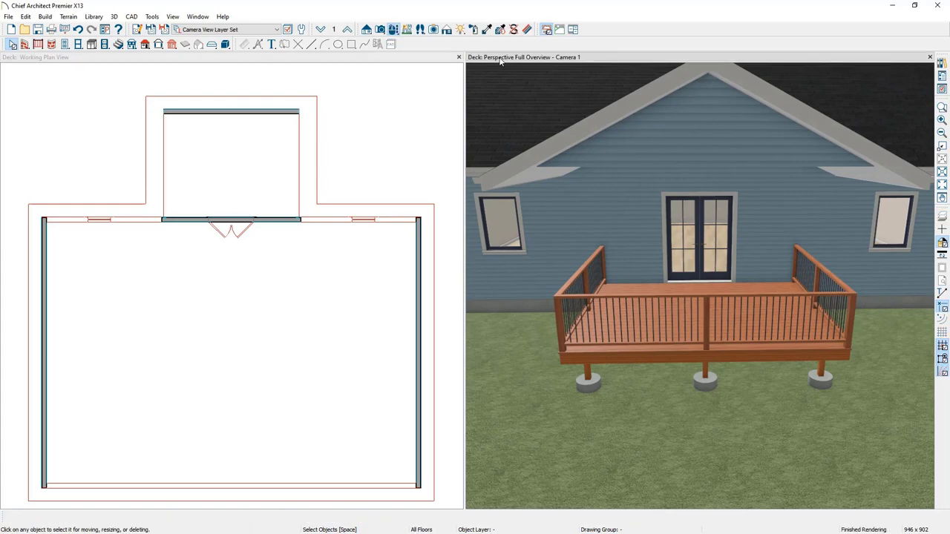
# Orbit to view the deck from the left and delete the attic wall above it
pyautogui.click(396, 30)
pyautogui.moveTo(554, 143); pyautogui.dragTo(602, 157)
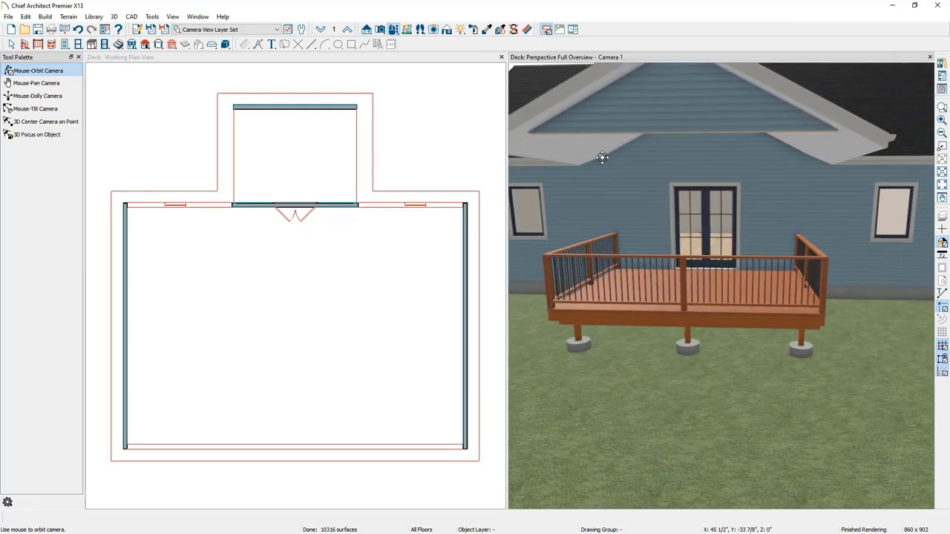
pyautogui.press('space')
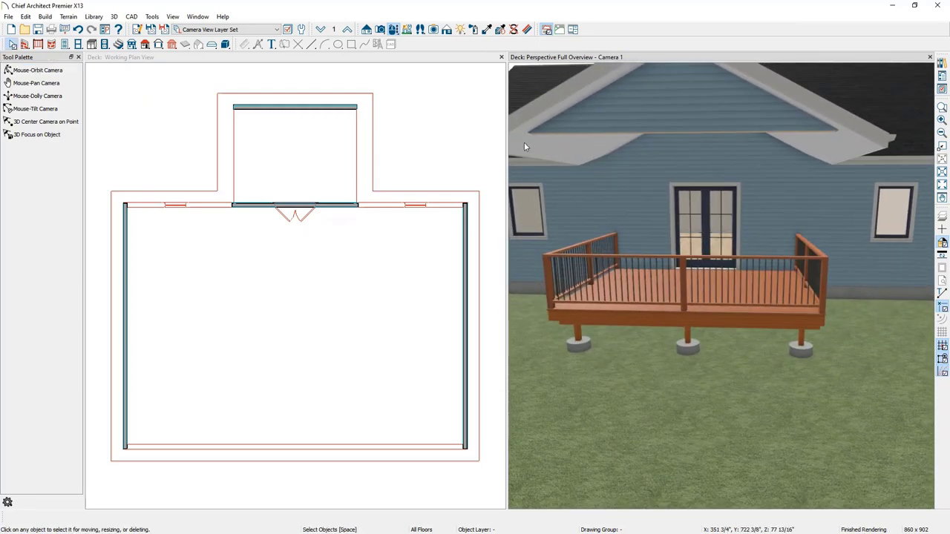
pyautogui.click(340, 112)
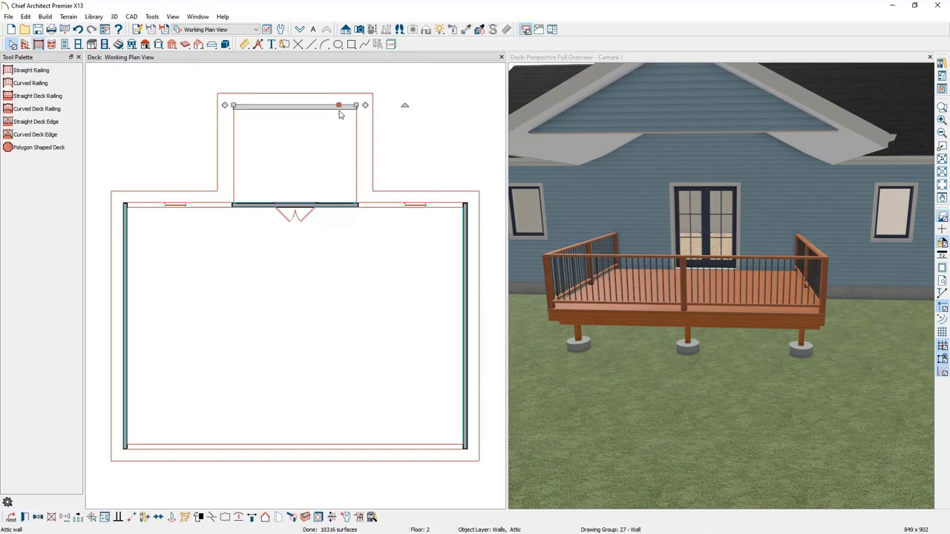
pyautogui.press('Delete')
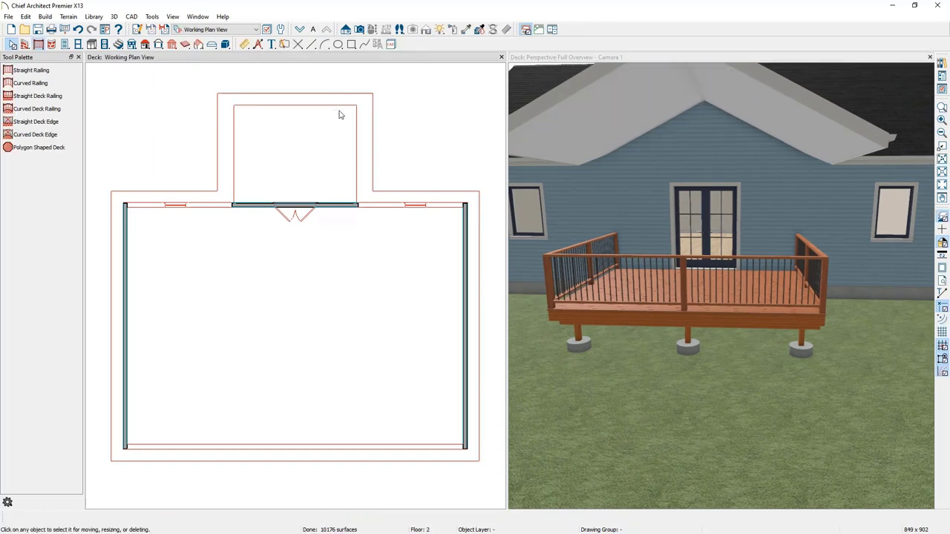
# Drop to Floor 1 and turn off Reference Display
pyautogui.click(300, 30)
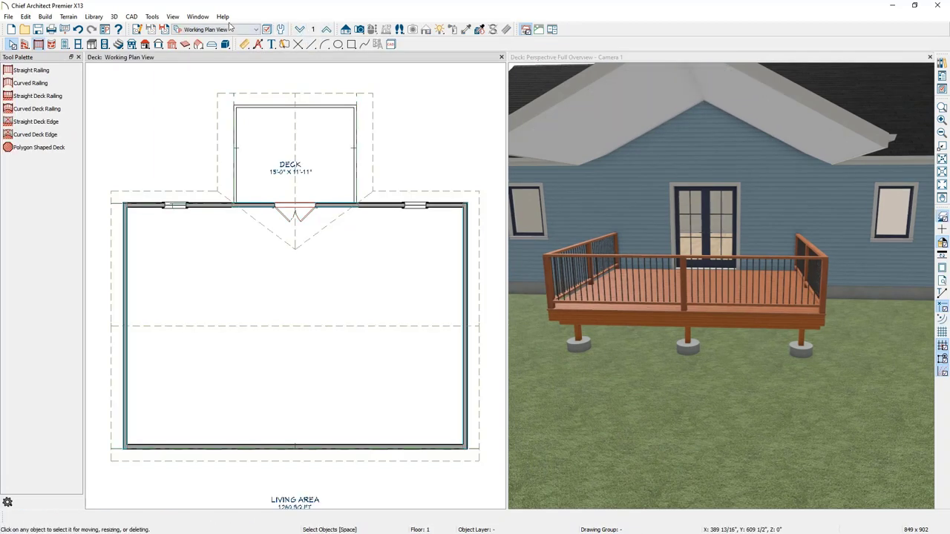
pyautogui.click(153, 17)
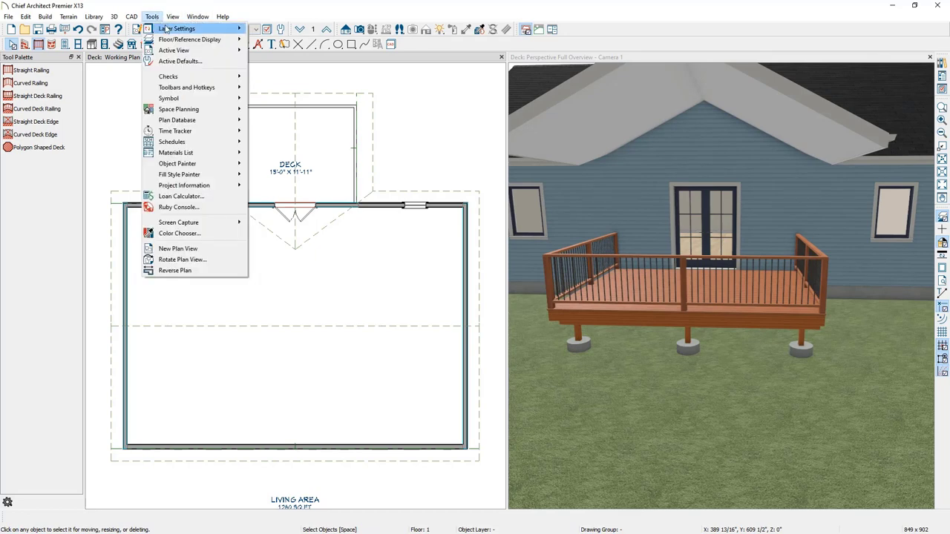
pyautogui.moveTo(208, 39)
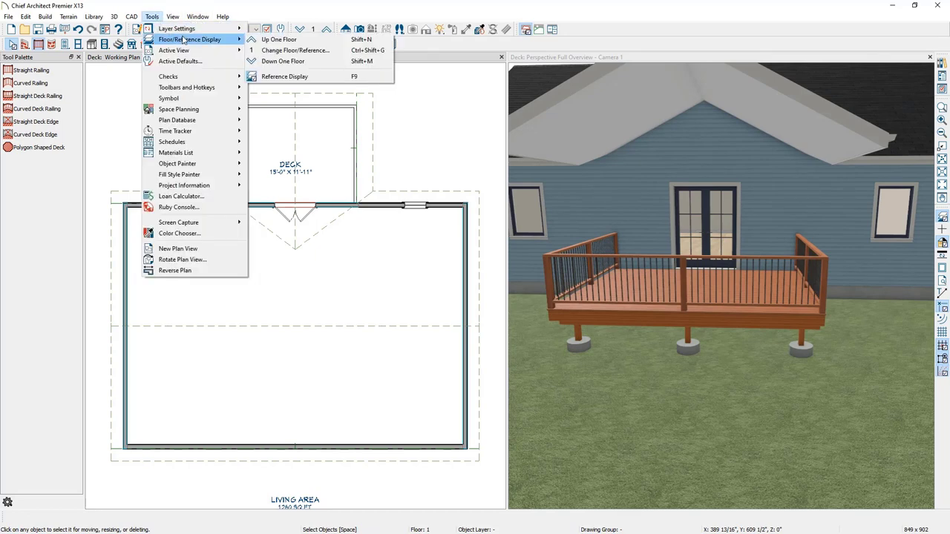
pyautogui.click(297, 76)
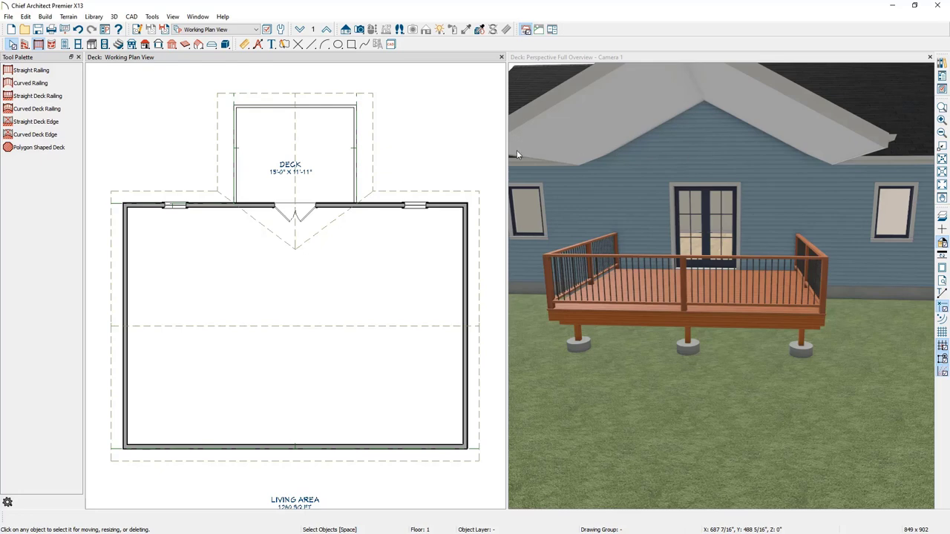
# Turn on Flat Ceiling Over This Room in the DECK room's Structure settings
pyautogui.click(343, 132)
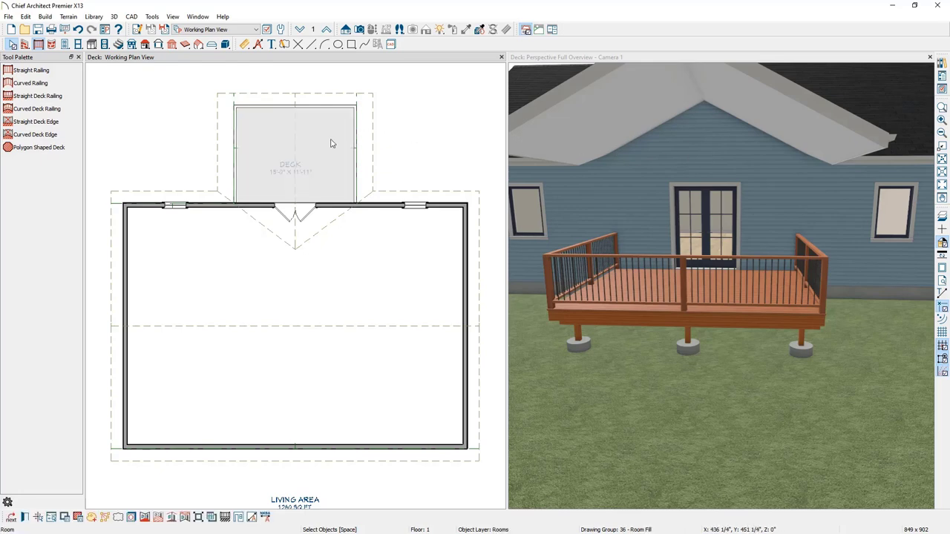
pyautogui.click(24, 518)
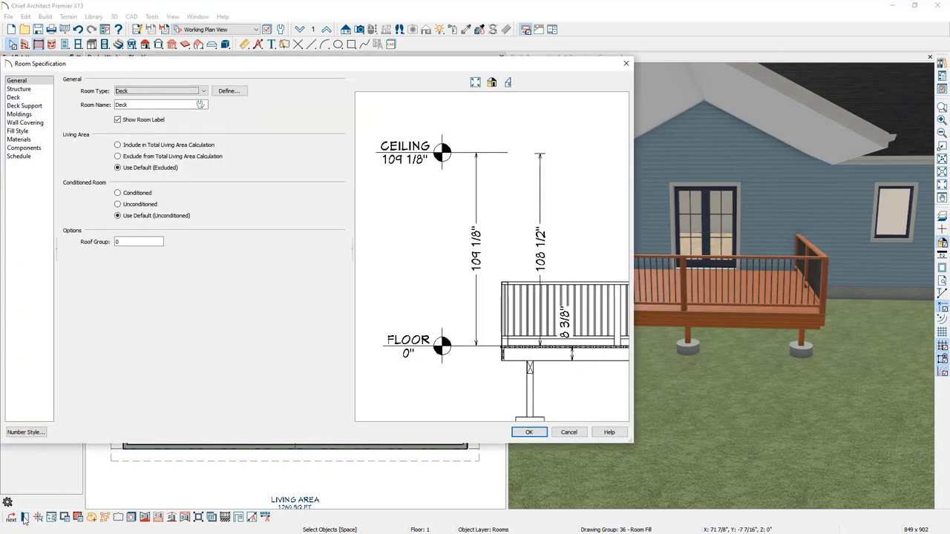
pyautogui.click(42, 91)
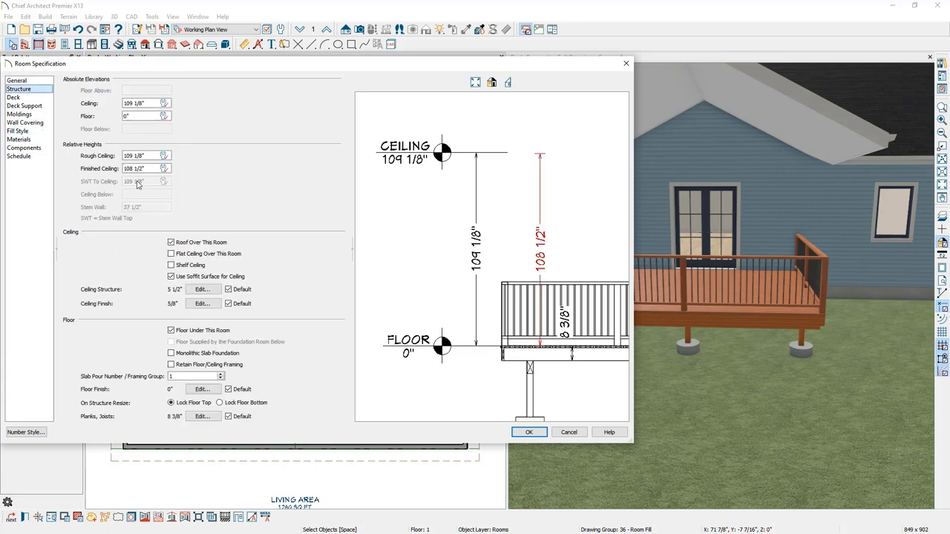
pyautogui.click(187, 255)
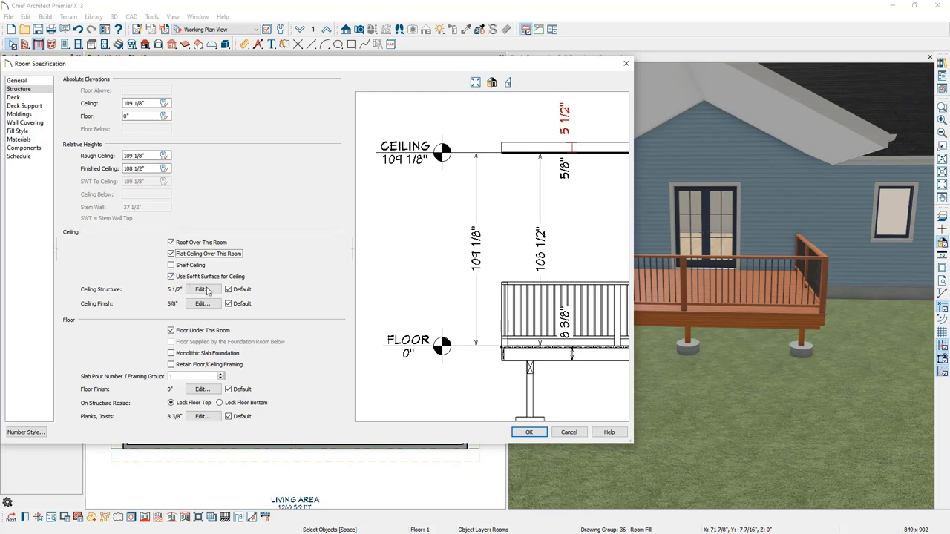
pyautogui.click(525, 434)
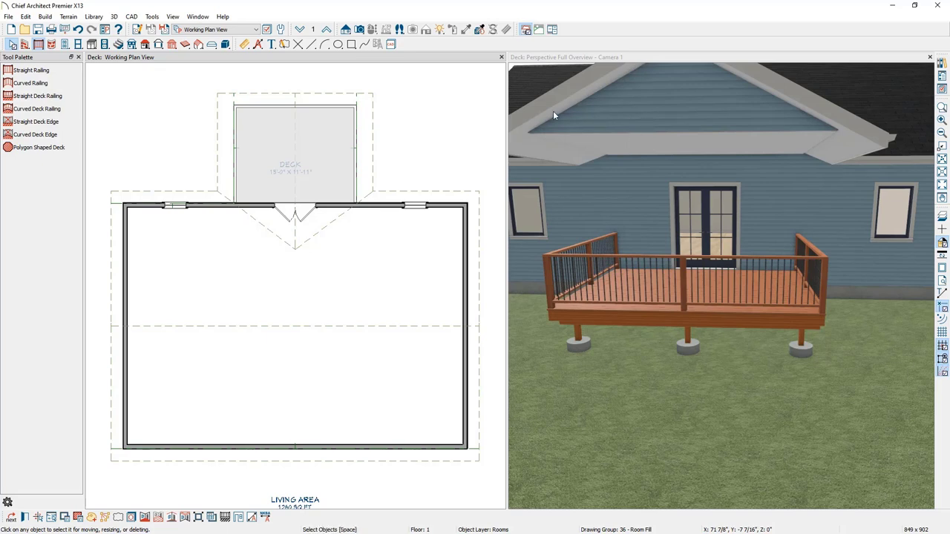
pyautogui.click(186, 92)
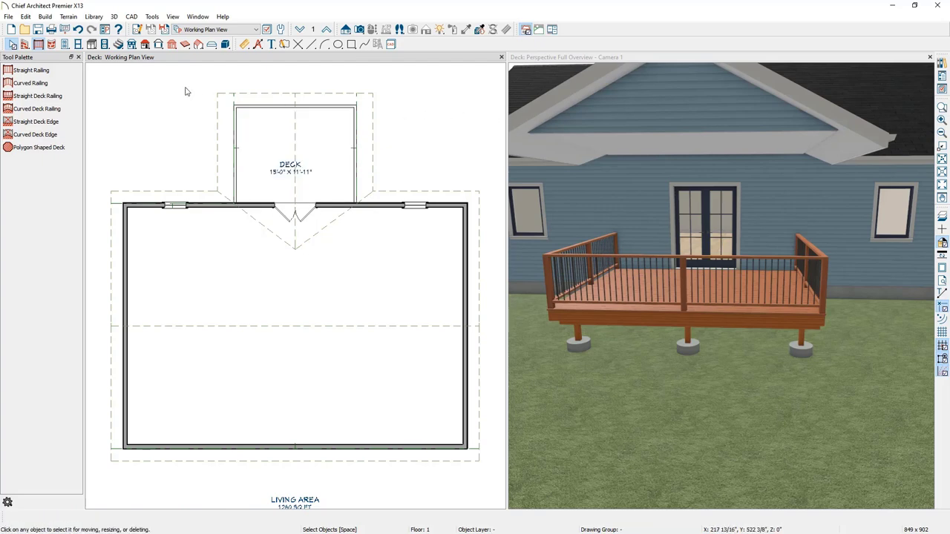
# Place ceiling lights at the deck's centre and at its upper and lower left
pyautogui.click(105, 44)
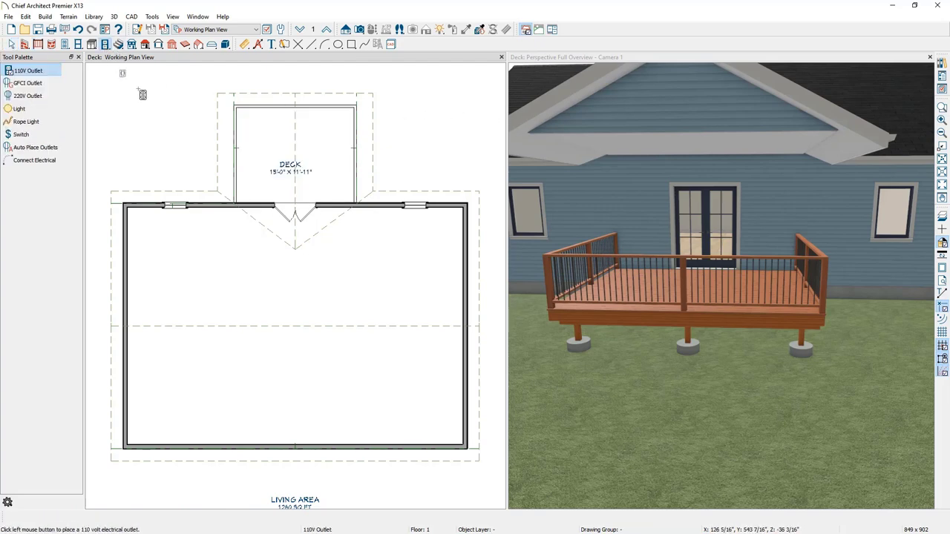
pyautogui.click(53, 109)
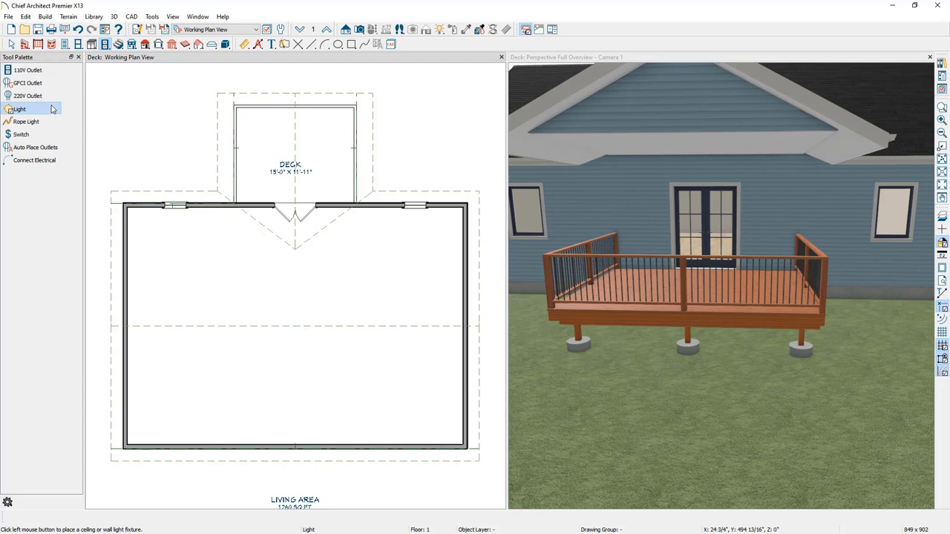
pyautogui.click(294, 154)
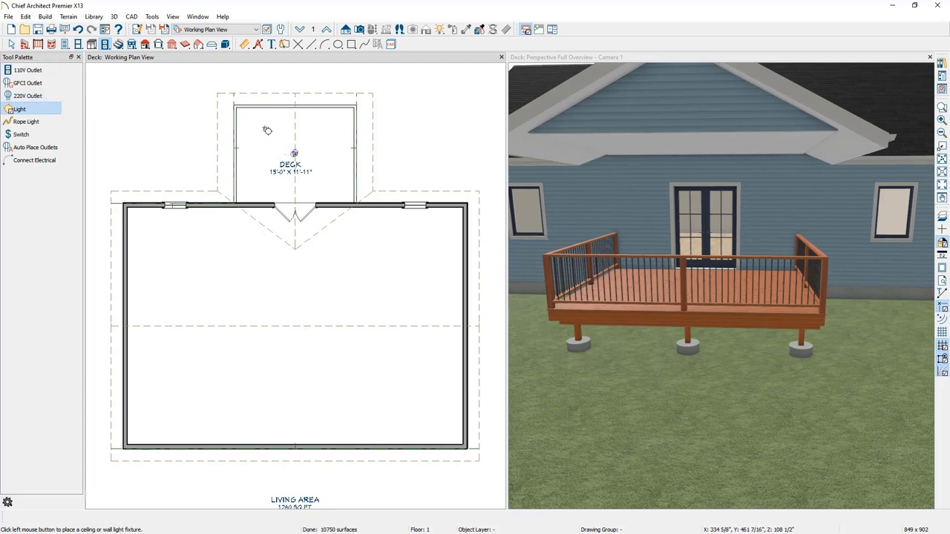
pyautogui.scroll(2, 264, 128)
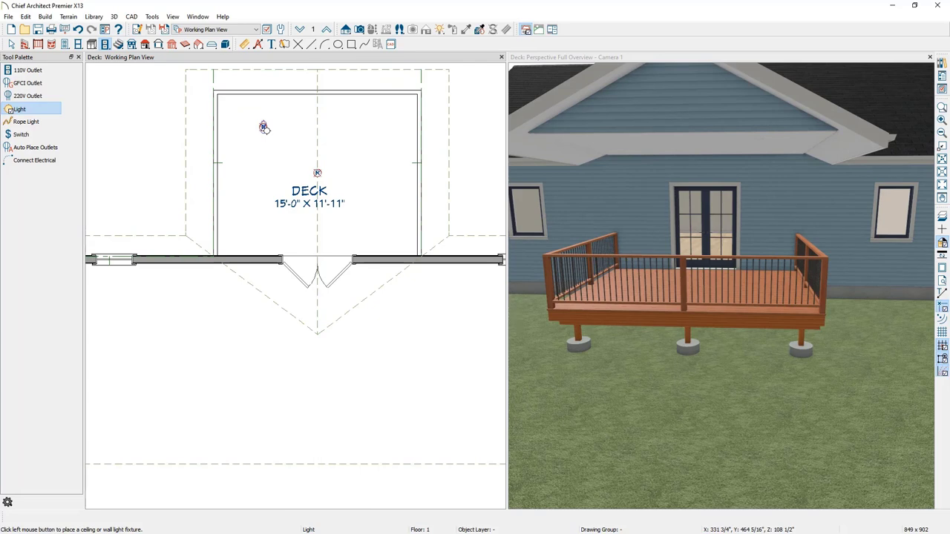
pyautogui.scroll(2, 264, 127)
pyautogui.scroll(-1, 259, 127)
pyautogui.click(227, 174)
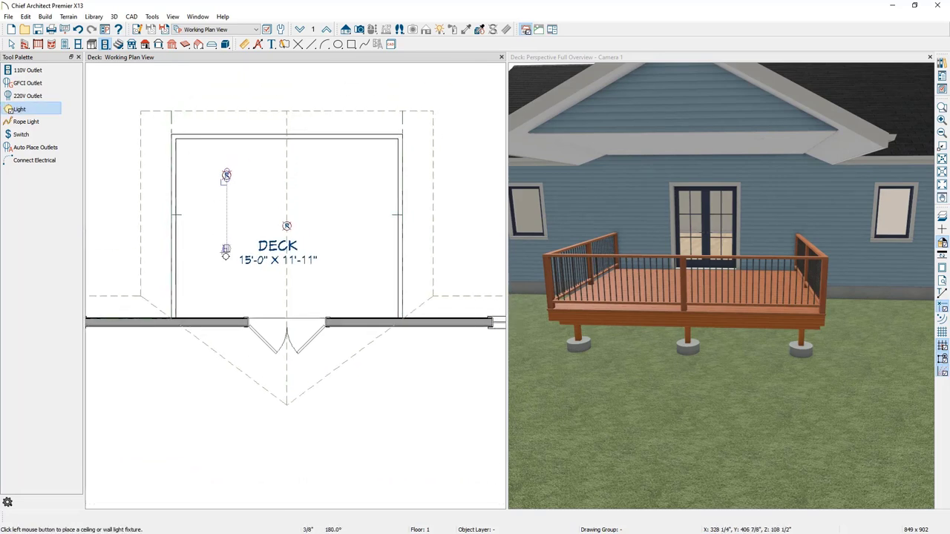
pyautogui.click(226, 287)
pyautogui.press('space')
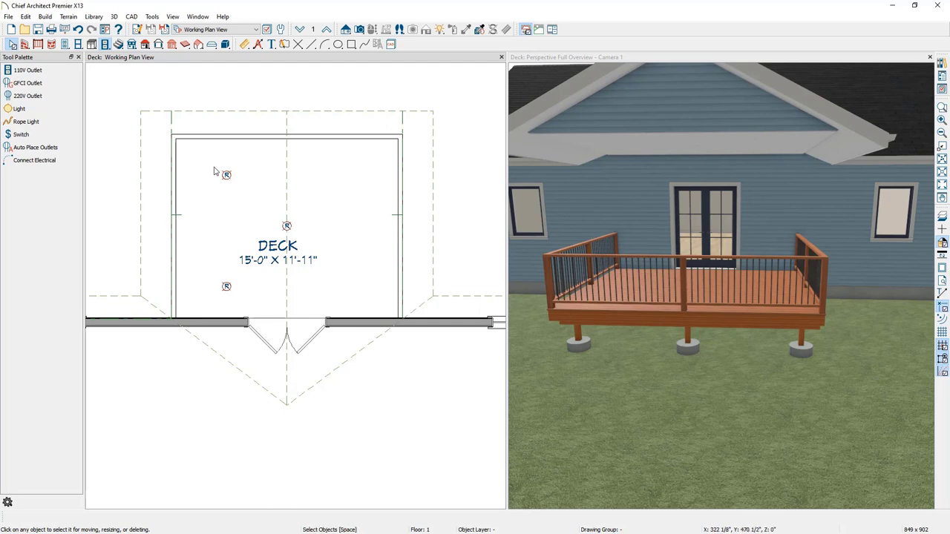
# Copy the left pair of lights to the deck's right side
pyautogui.moveTo(214, 168); pyautogui.dragTo(228, 295)
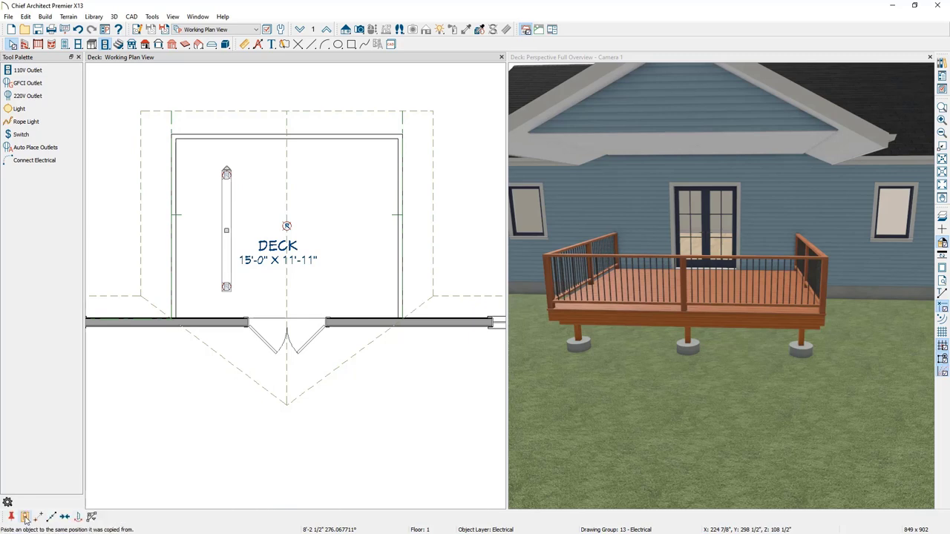
pyautogui.click(98, 498)
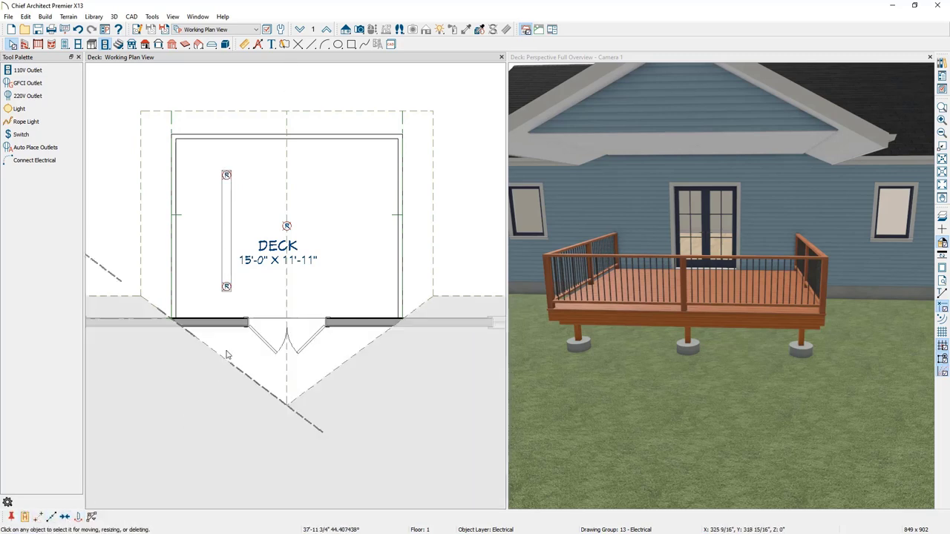
pyautogui.hotkey('ctrl', 'z')
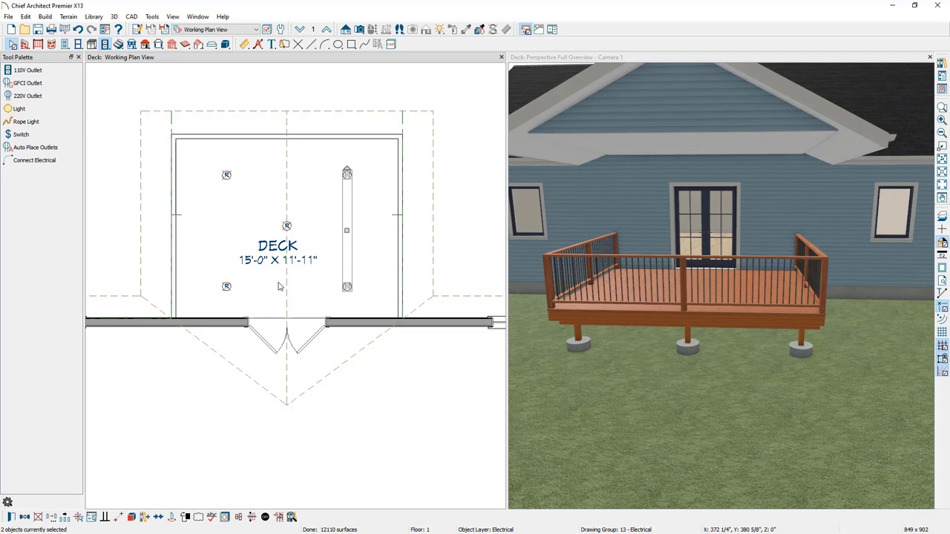
pyautogui.hotkey('ctrl', 'z')
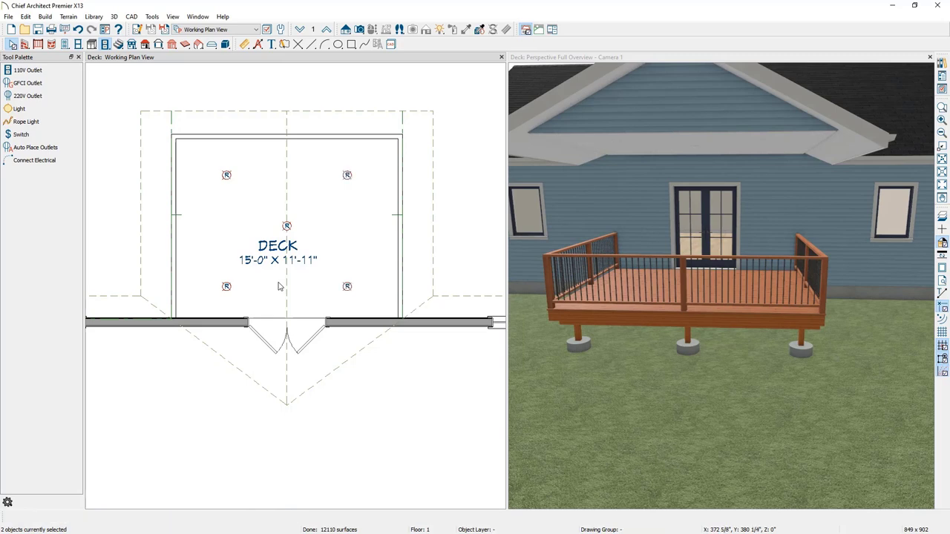
# Place a switch beside the deck door and run a wire through all five lights
pyautogui.click(22, 134)
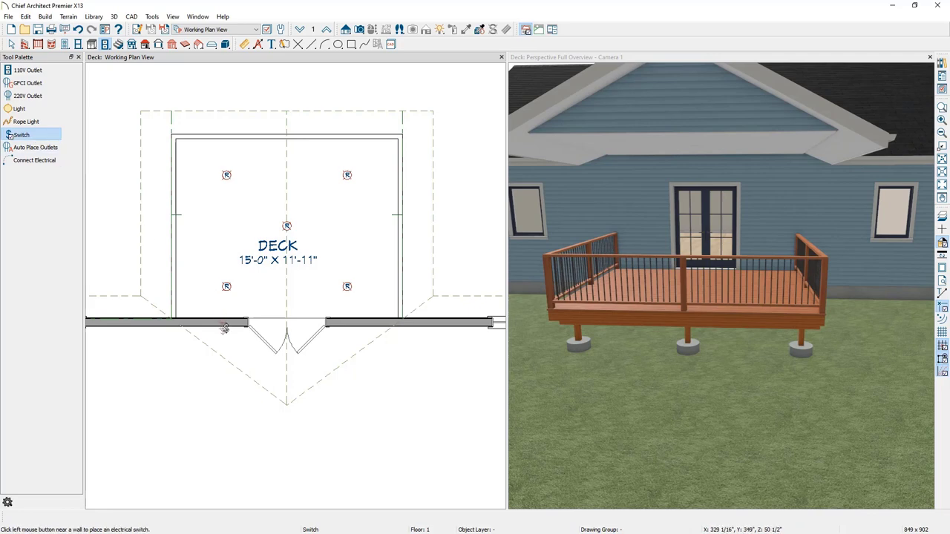
pyautogui.click(46, 161)
pyautogui.moveTo(223, 332)
pyautogui.mouseDown()
pyautogui.moveTo(231, 293)
pyautogui.moveTo(341, 291)
pyautogui.moveTo(293, 225)
pyautogui.moveTo(354, 180)
pyautogui.moveTo(226, 176)
pyautogui.mouseUp()
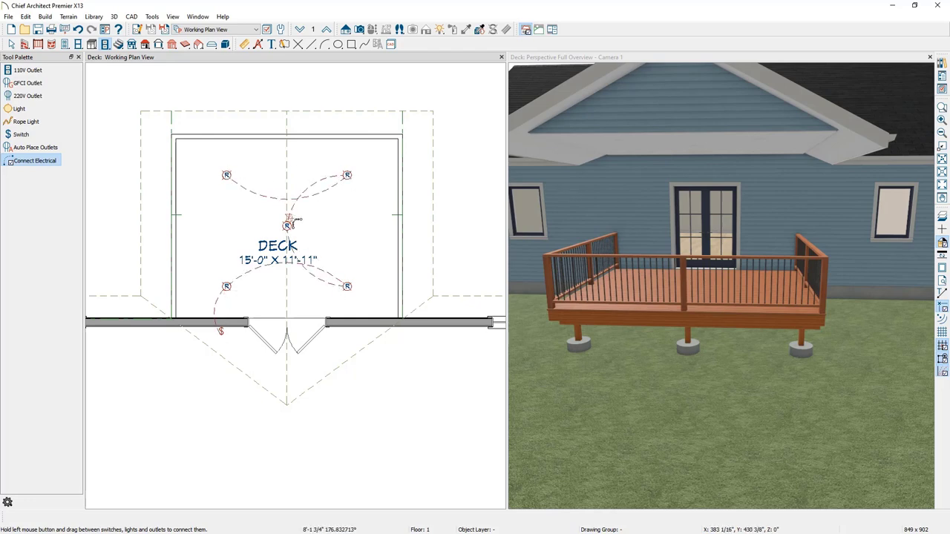
pyautogui.click(325, 202)
pyautogui.moveTo(286, 199); pyautogui.dragTo(286, 158)
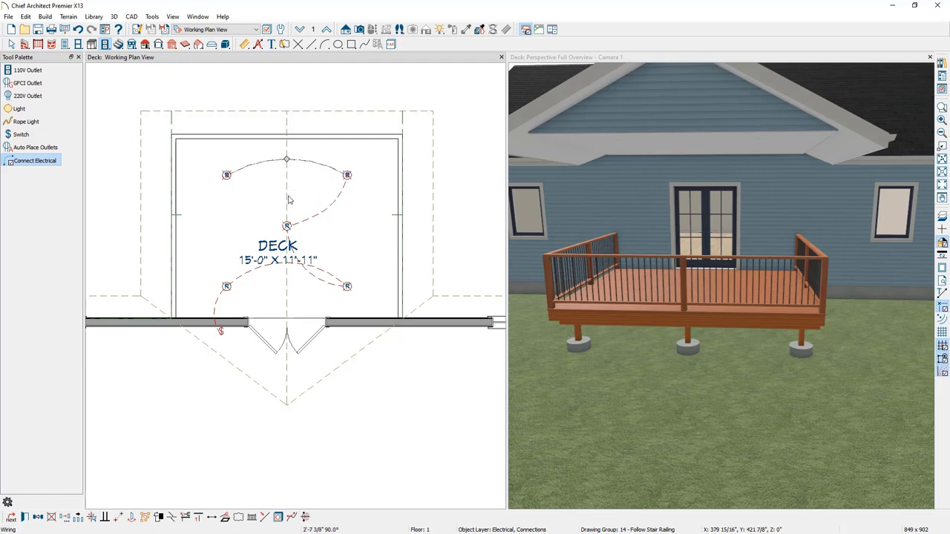
pyautogui.moveTo(321, 265); pyautogui.dragTo(284, 305)
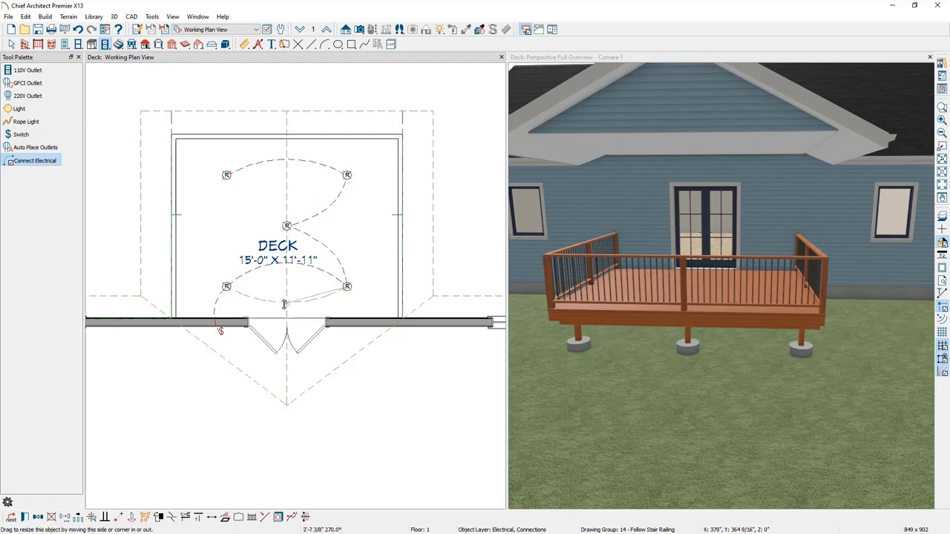
pyautogui.press('space')
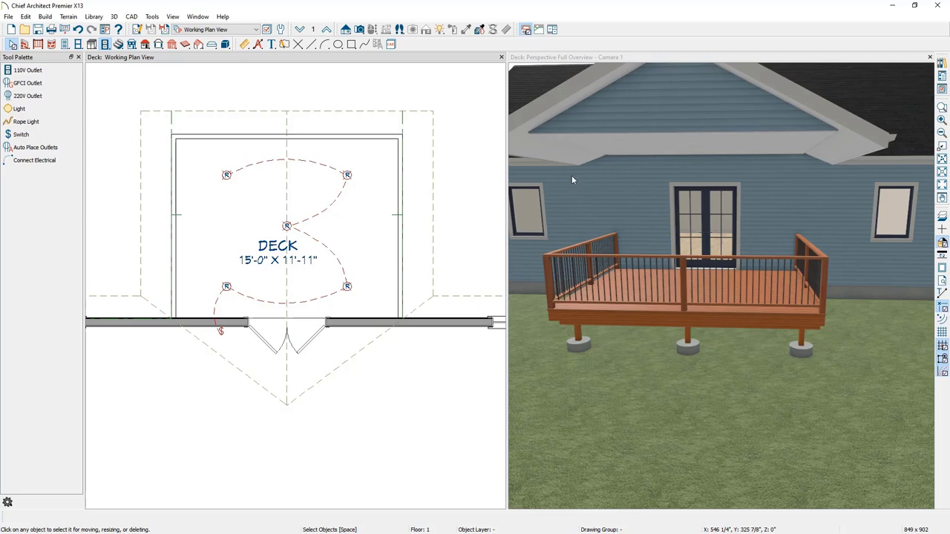
# Select the deck's right and top railings and open their specification
pyautogui.click(400, 197)
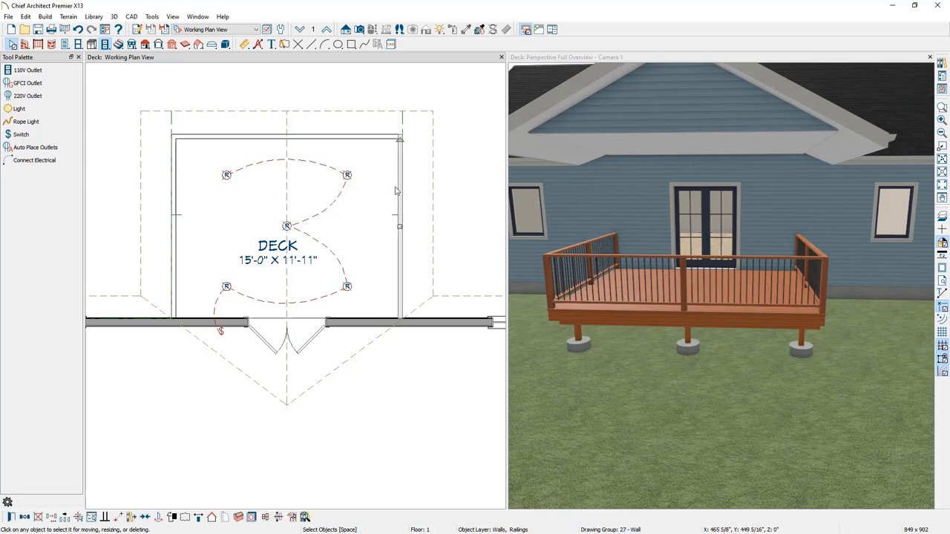
pyautogui.click(370, 139)
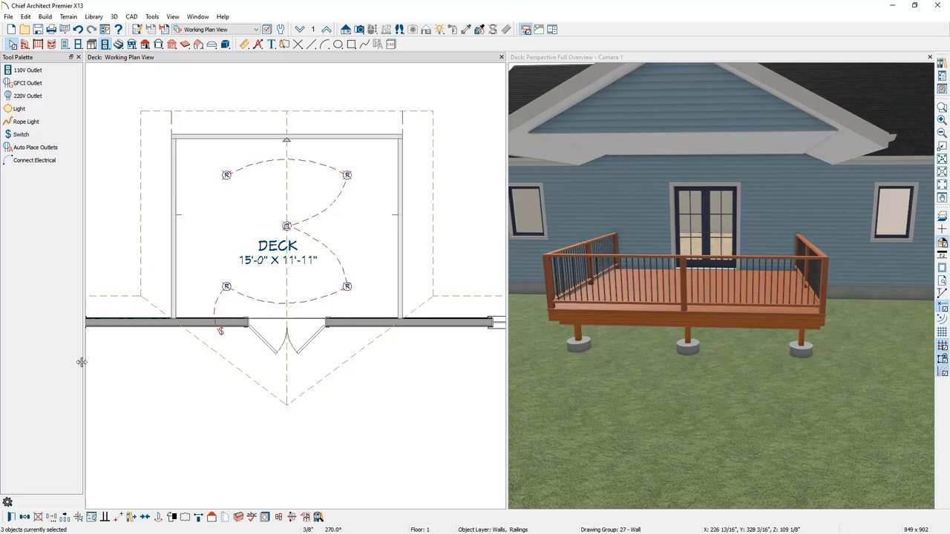
pyautogui.click(12, 518)
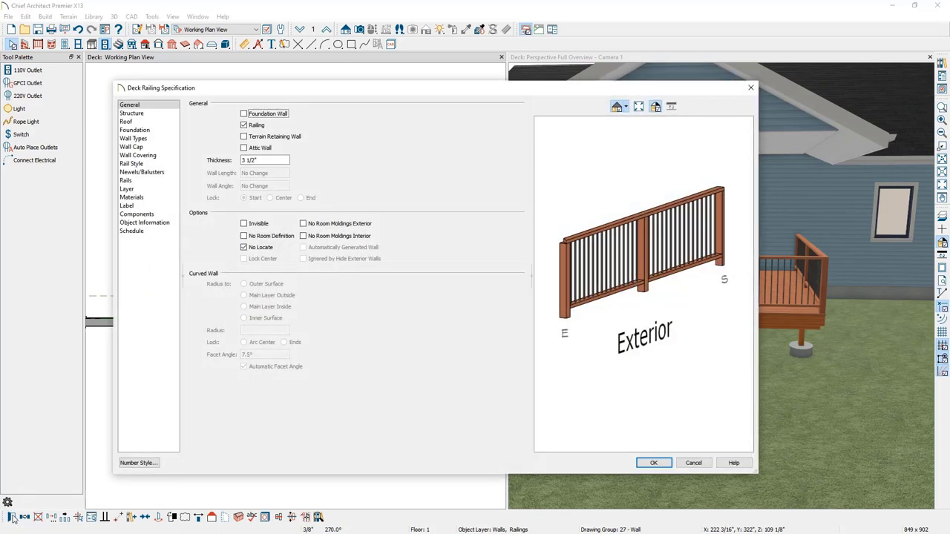
# Set the rail style to Post to Beam with Full Post start and end types
pyautogui.click(134, 164)
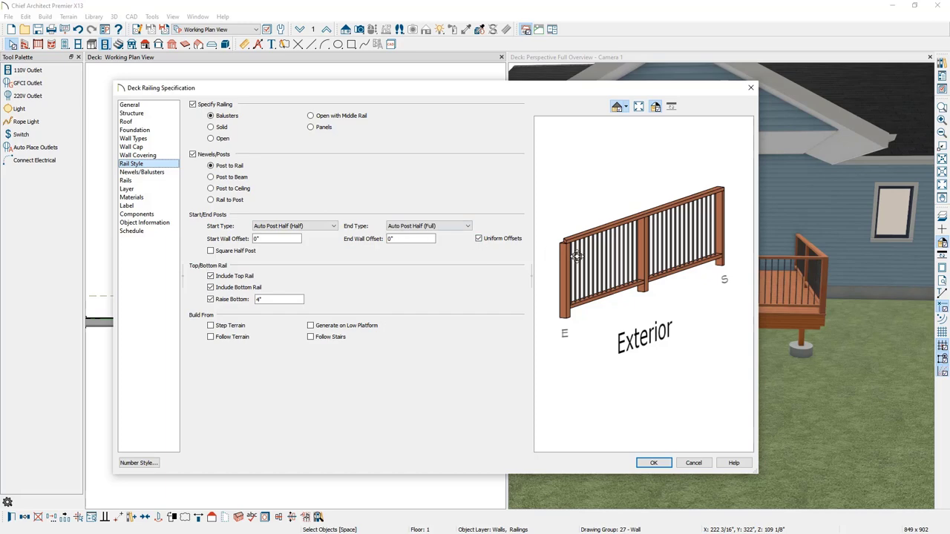
pyautogui.click(236, 176)
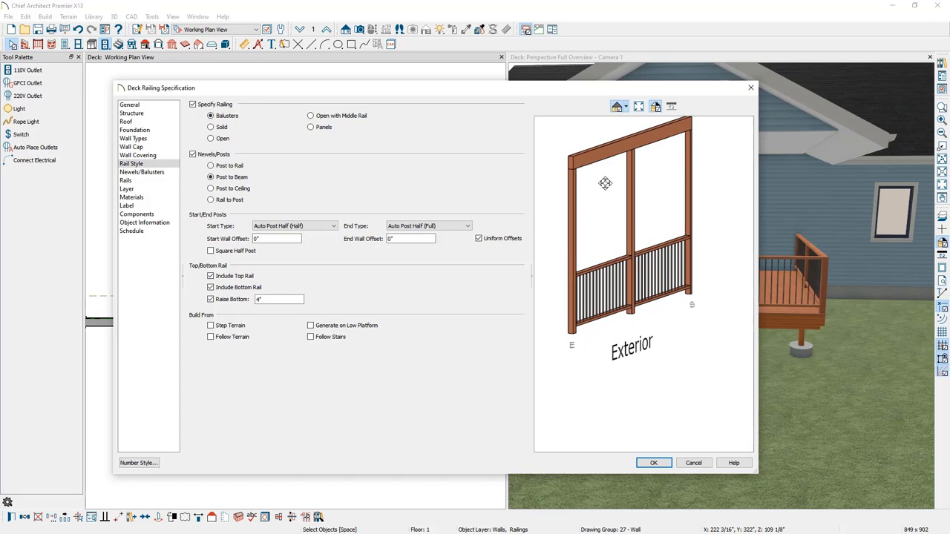
pyautogui.moveTo(715, 229); pyautogui.dragTo(686, 243)
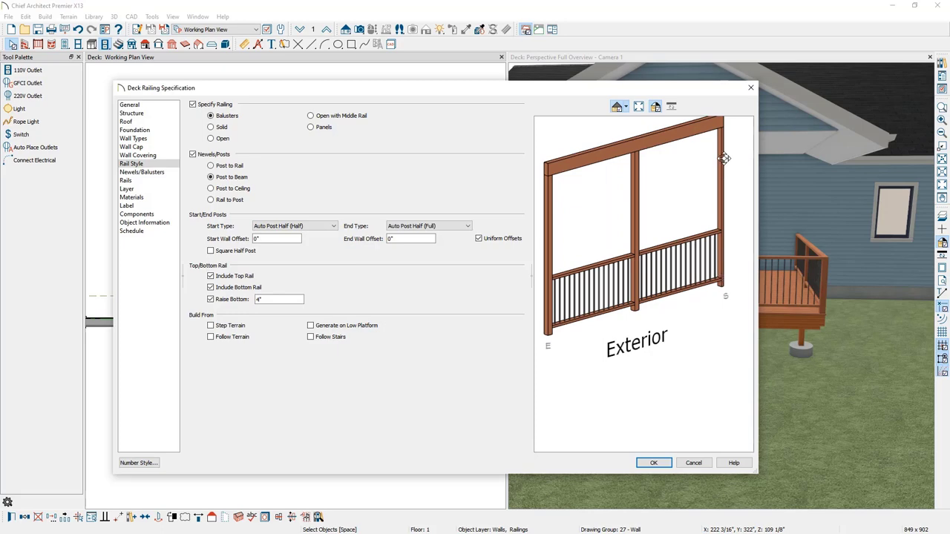
pyautogui.click(316, 228)
pyautogui.click(311, 257)
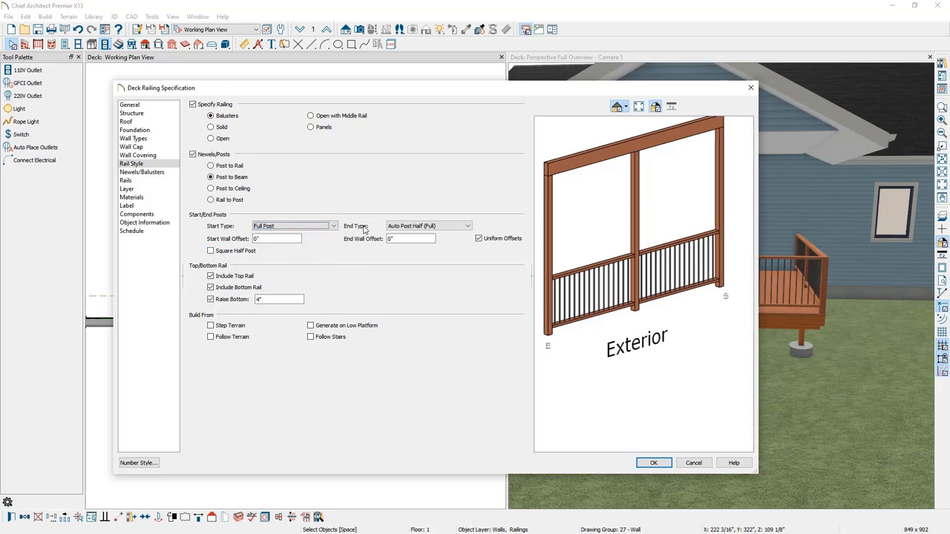
pyautogui.click(401, 227)
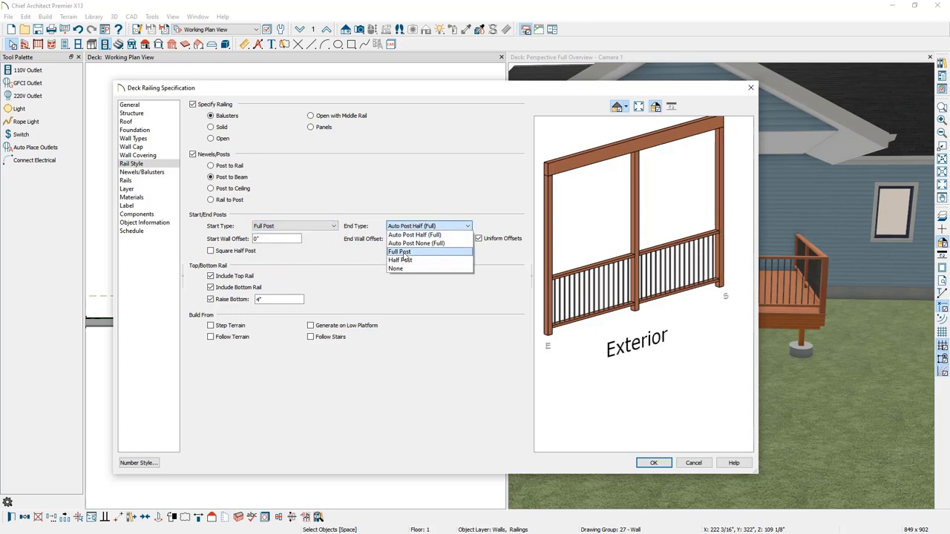
pyautogui.click(404, 253)
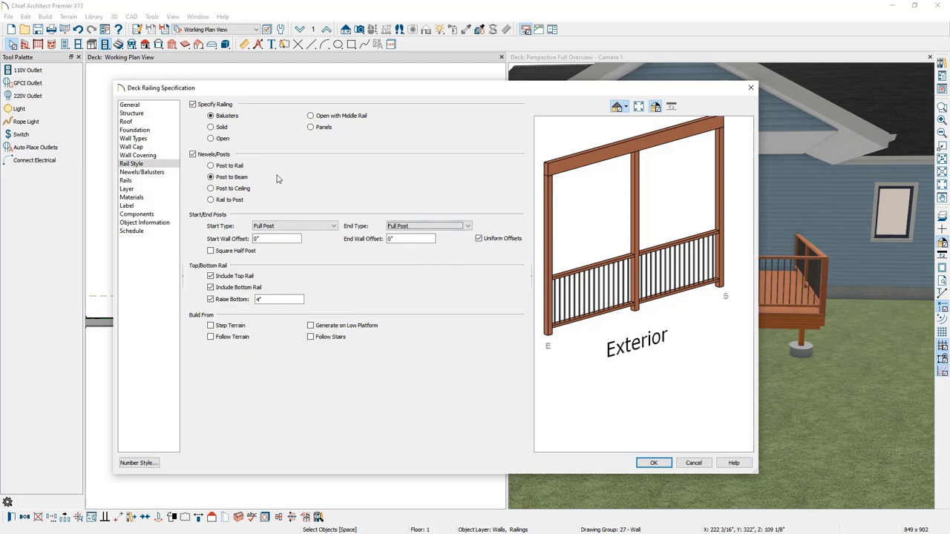
# Change the newel/post width to 5 1/2 inches, browsing the library without choosing a post
pyautogui.click(167, 173)
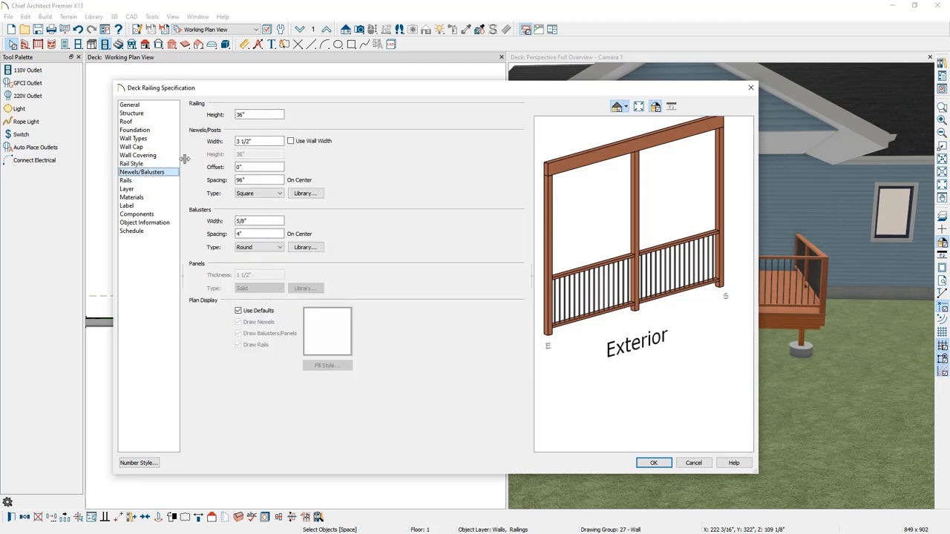
pyautogui.doubleClick(238, 141)
pyautogui.write('5.5')
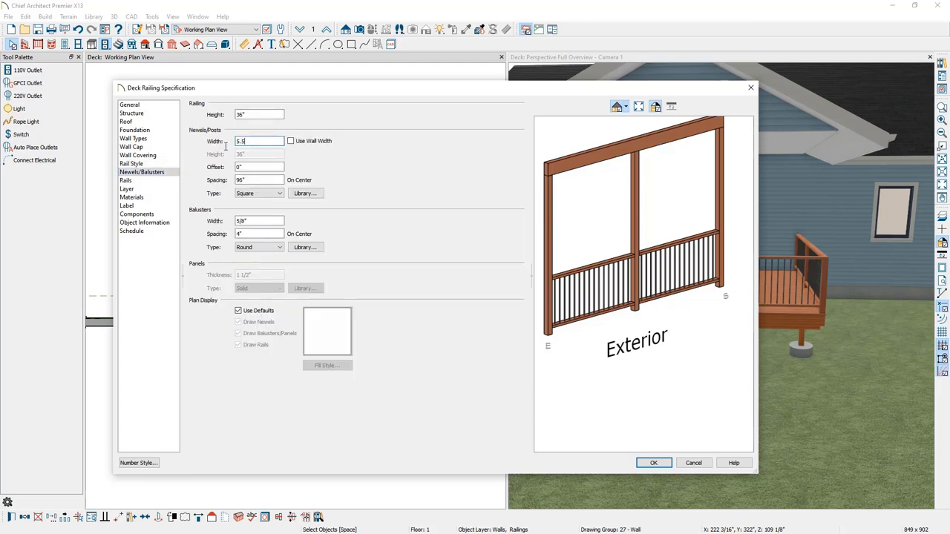
pyautogui.press('Tab')
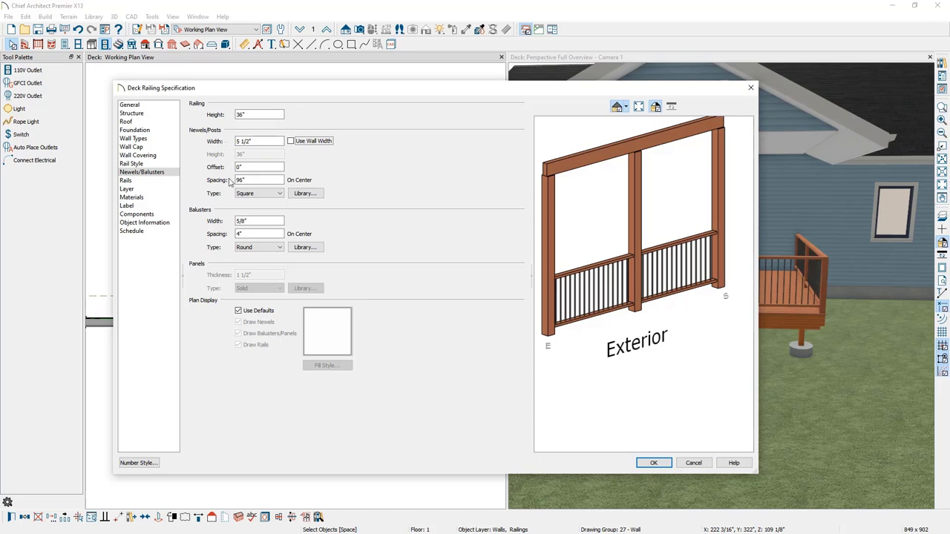
pyautogui.click(305, 194)
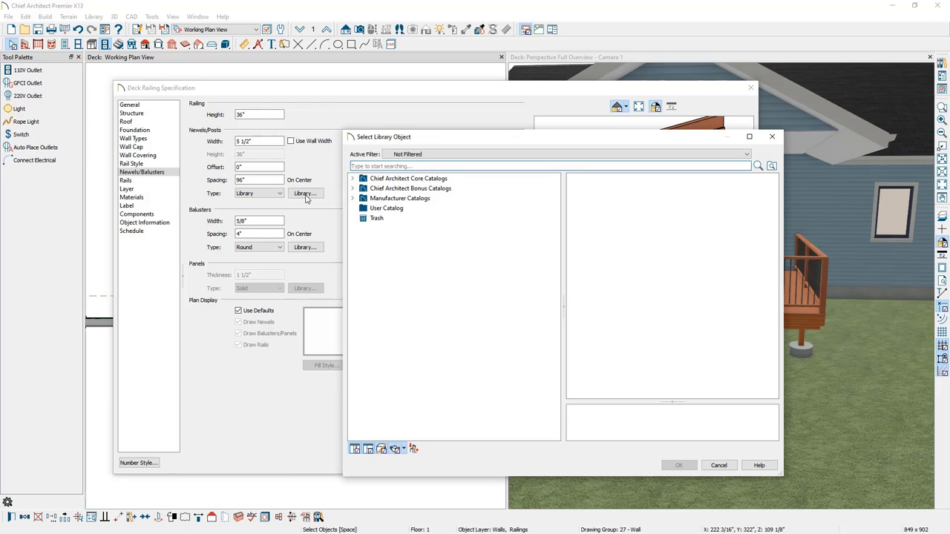
pyautogui.click(719, 465)
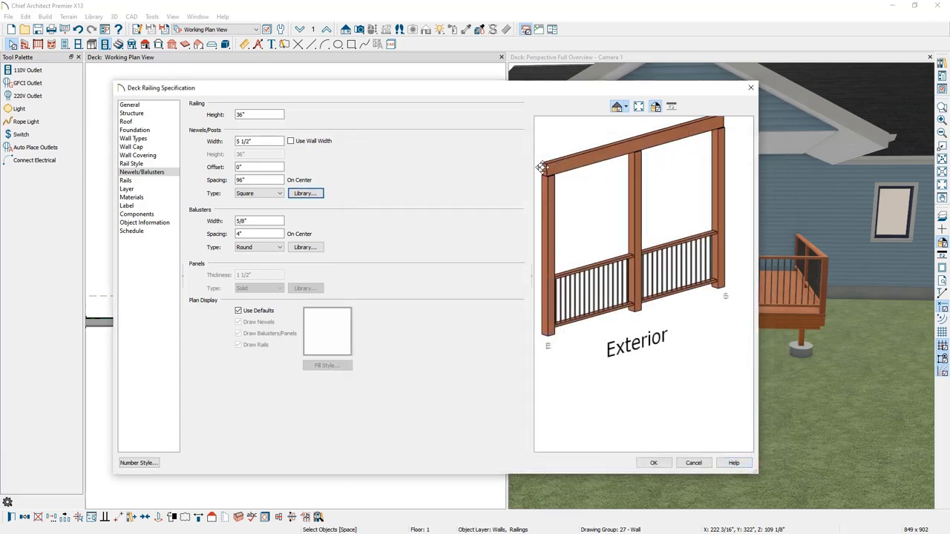
# Turn off Full Wall Width, set beam width to 5 1/2 inches, and apply
pyautogui.click(170, 182)
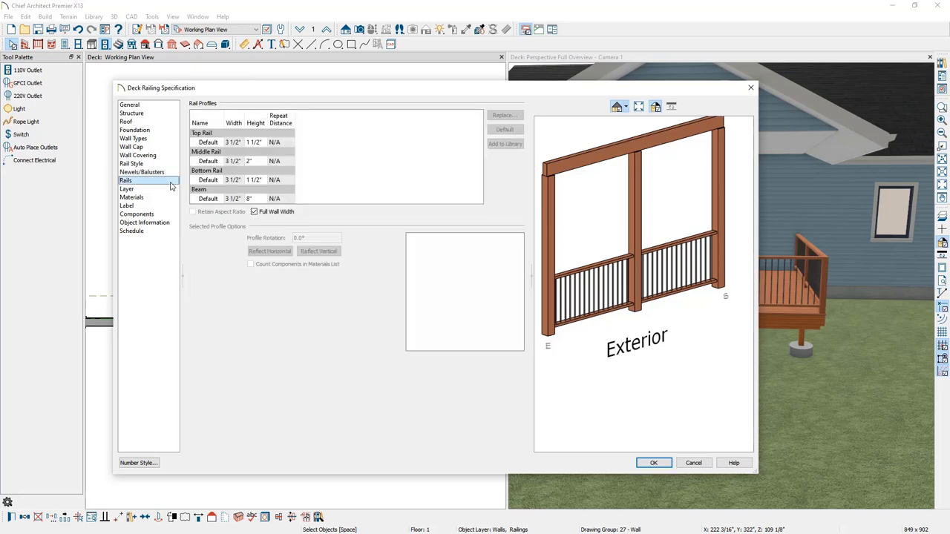
pyautogui.click(254, 212)
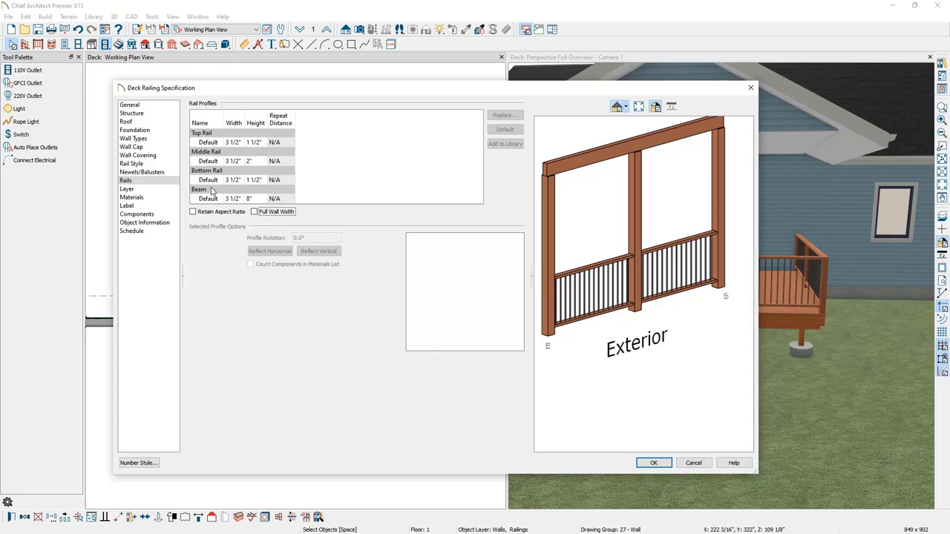
pyautogui.click(239, 201)
pyautogui.click(238, 201)
pyautogui.write('5.5')
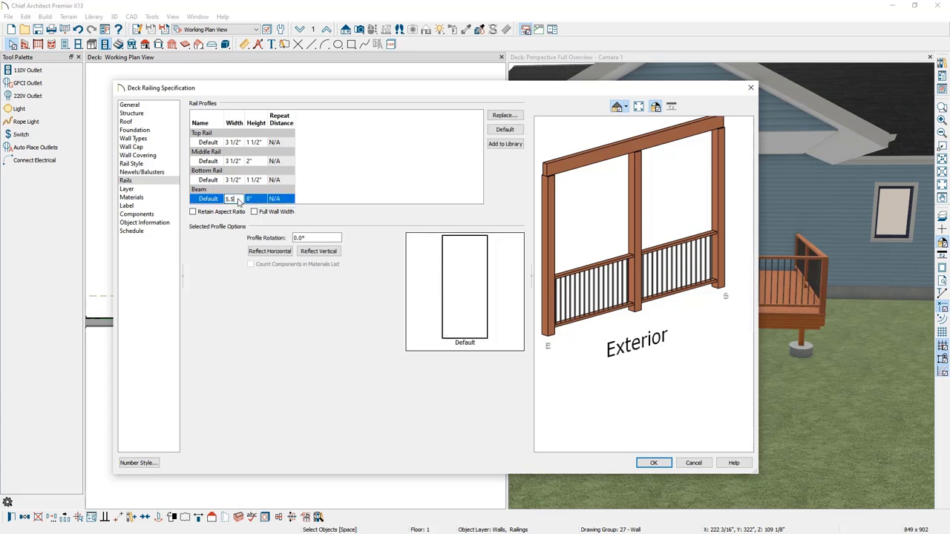
pyautogui.press('Tab')
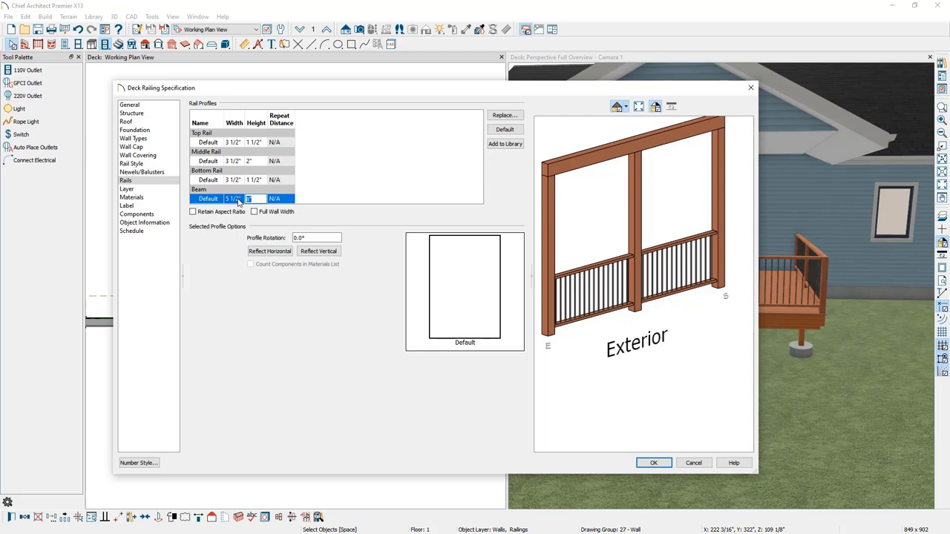
pyautogui.click(654, 461)
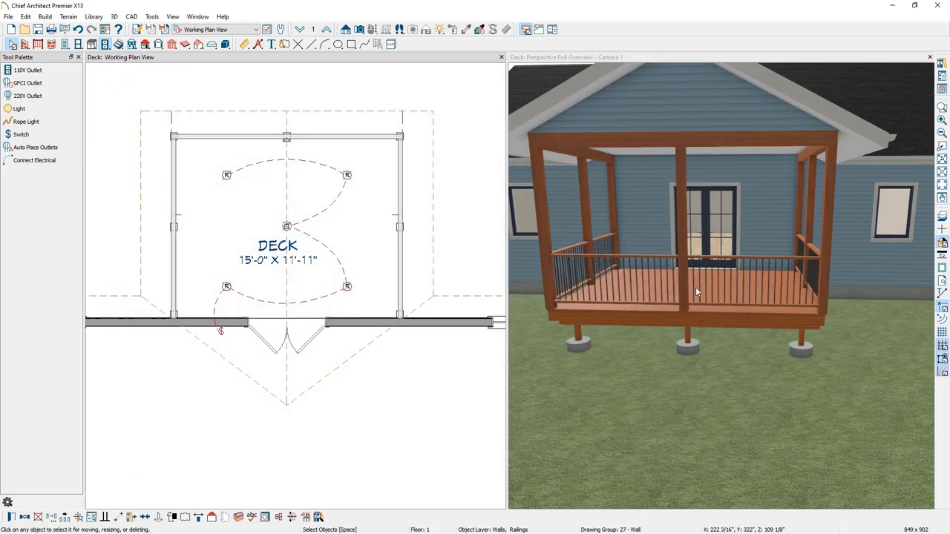